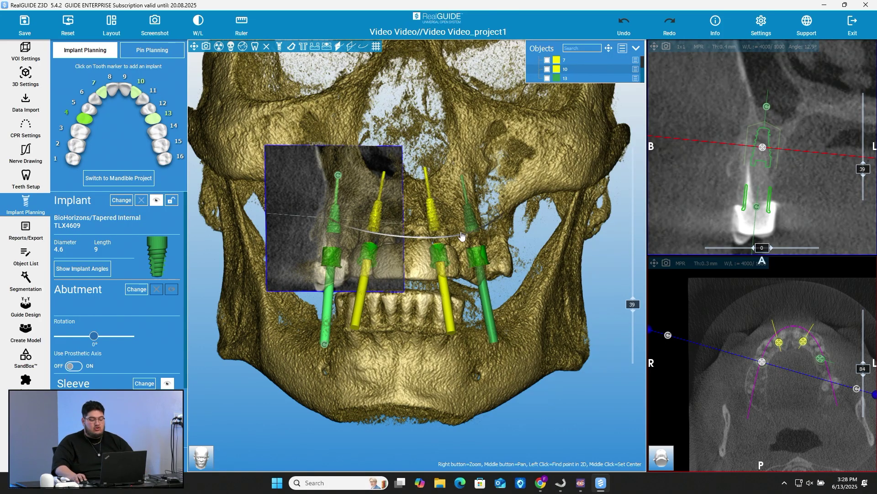
Step: Open the bone segmentation module and remove the existing Maxilla object from the segmented bones
mouse_move(556, 246)
left_mouse_down()
mouse_move(539, 242)
mouse_move(557, 241)
left_mouse_up()
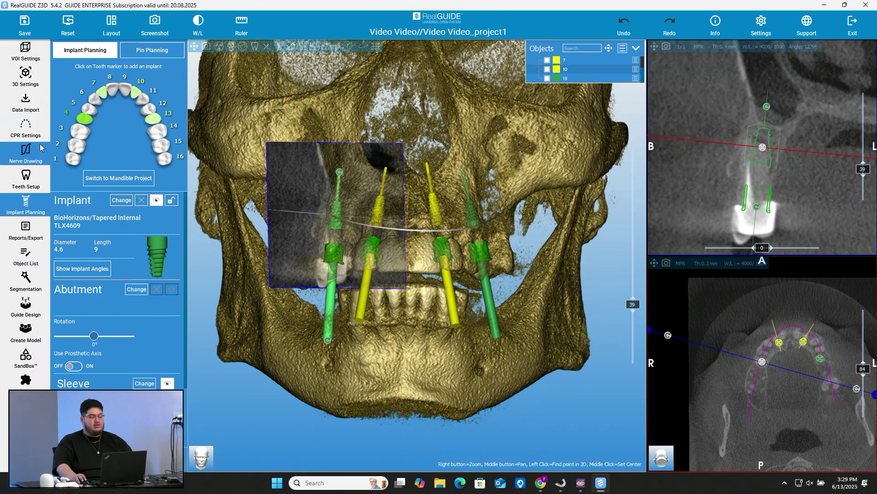
left_click(26, 284)
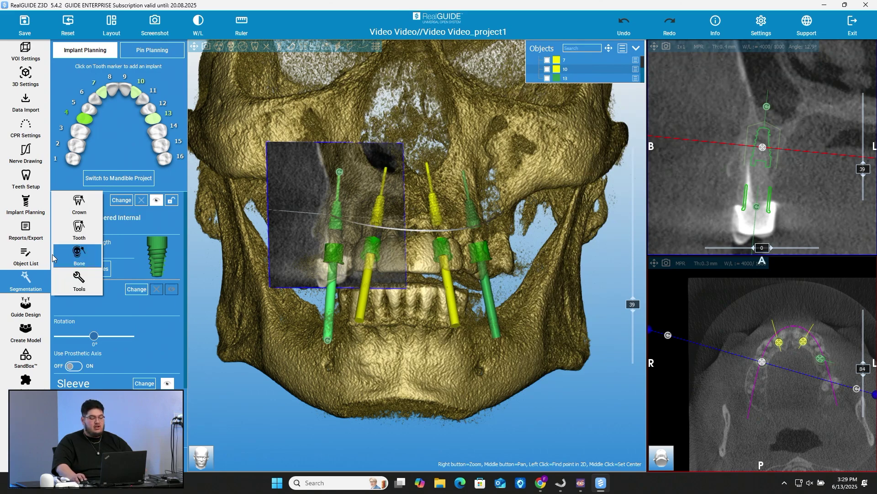
left_click(80, 254)
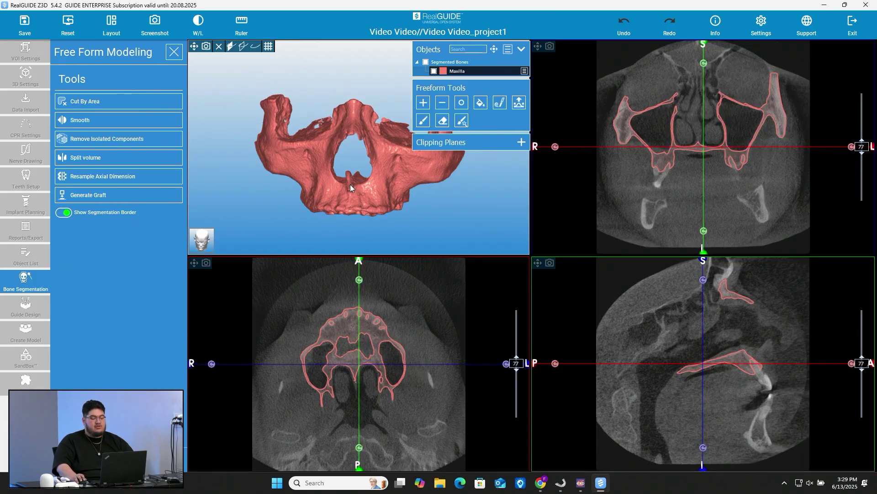
left_click_drag(350, 184, 371, 178)
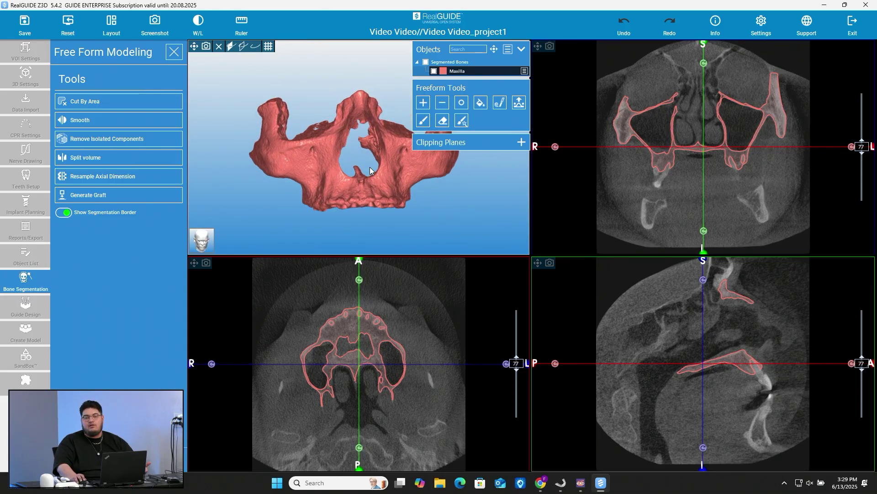
left_click(524, 71)
left_click(548, 178)
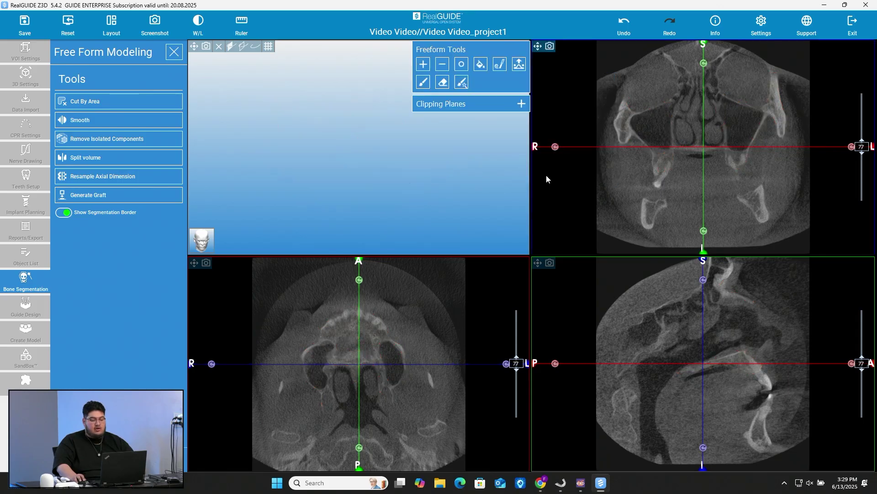
Step: Return to the bone segmentation stage and segment the maxilla automatically with teeth included
left_click(118, 138)
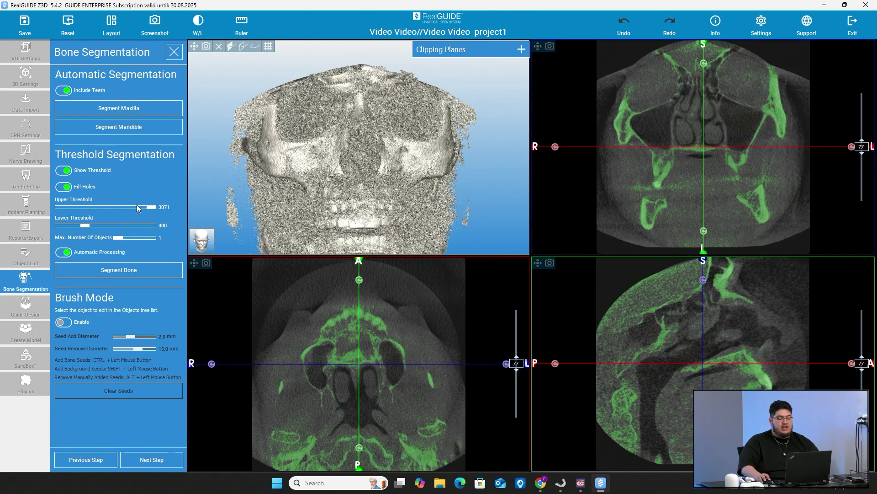
mouse_move(151, 208)
left_mouse_down()
mouse_move(122, 215)
mouse_move(153, 208)
left_mouse_up()
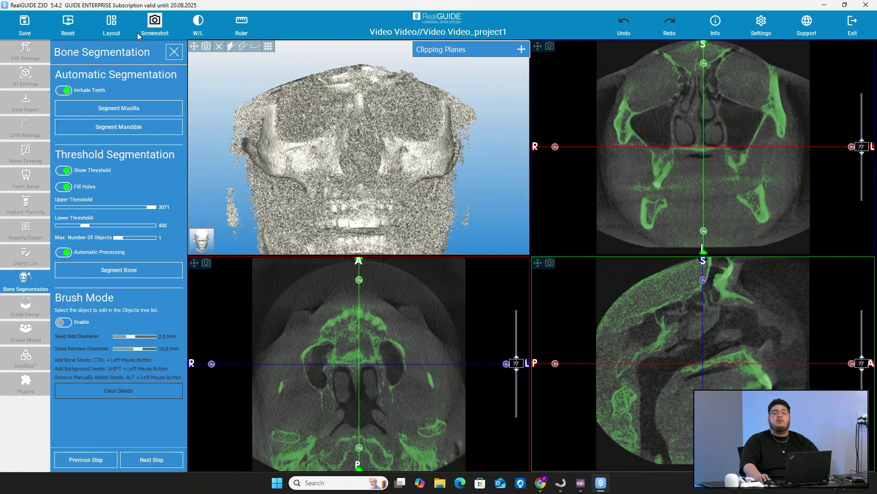
left_click(140, 111)
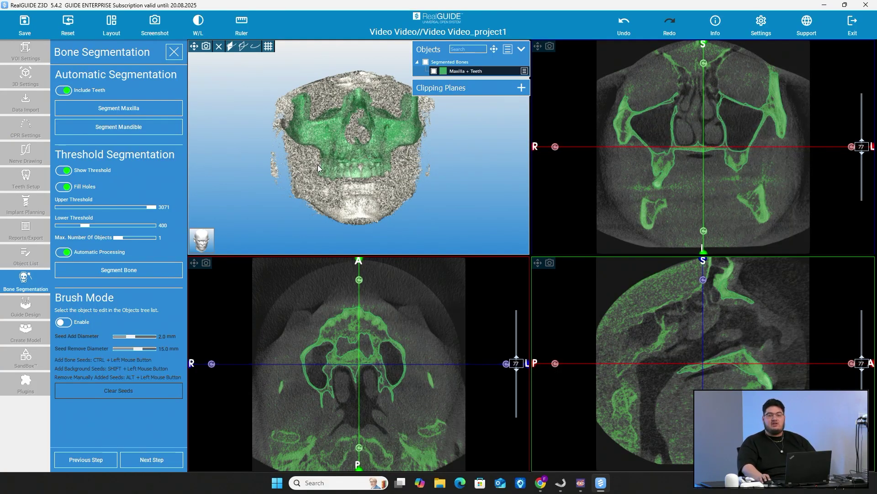
left_click_drag(318, 168, 437, 80)
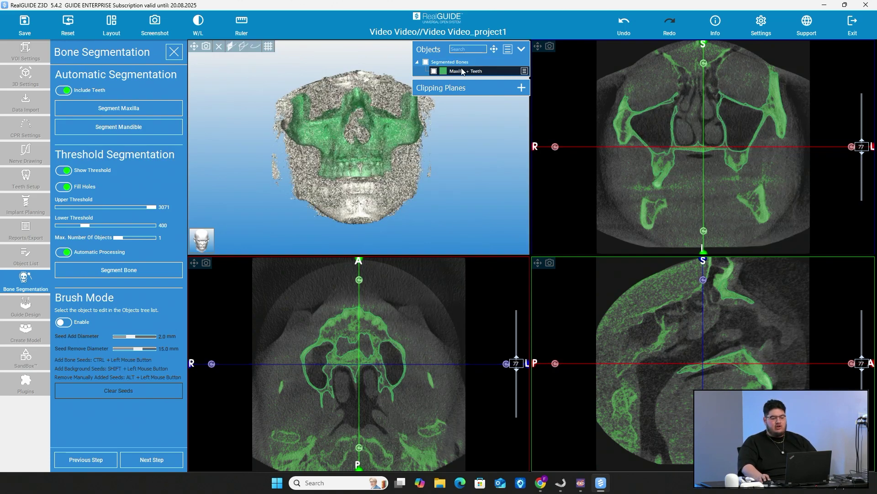
left_click(524, 72)
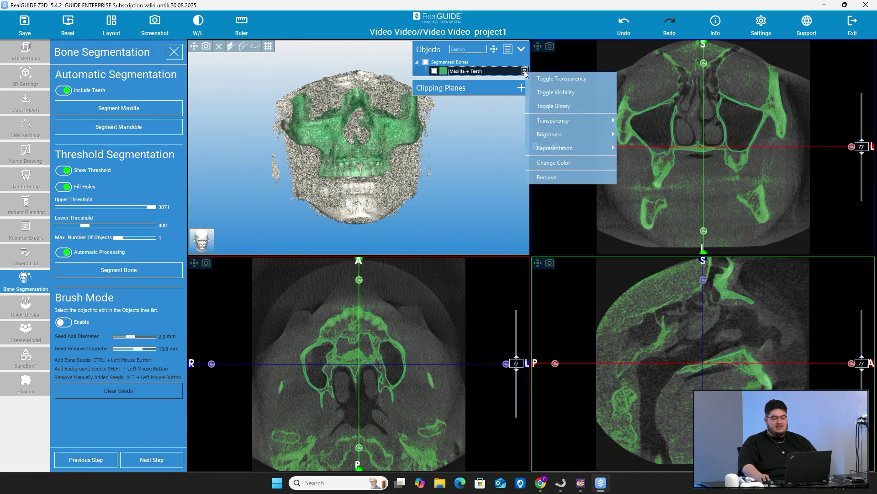
left_click(558, 164)
left_click(540, 323)
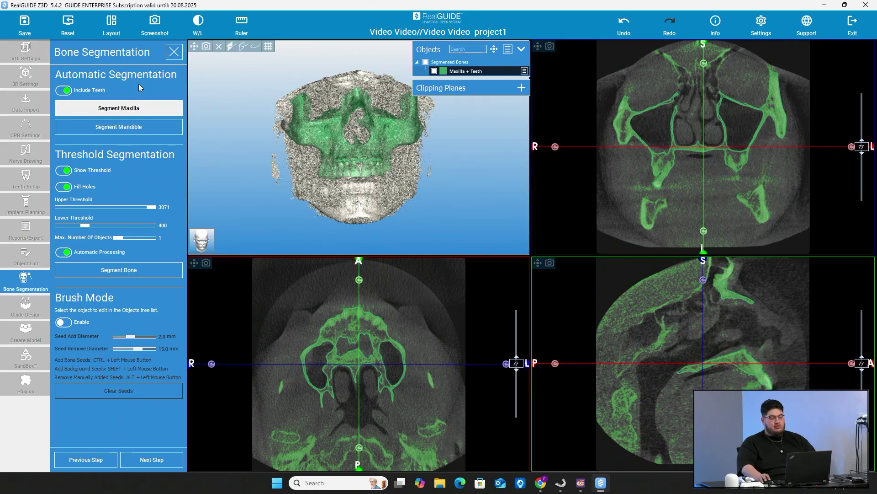
Step: Advance to Free Form Modeling and maximize the 3D view of the segmented maxilla and teeth
left_click(152, 459)
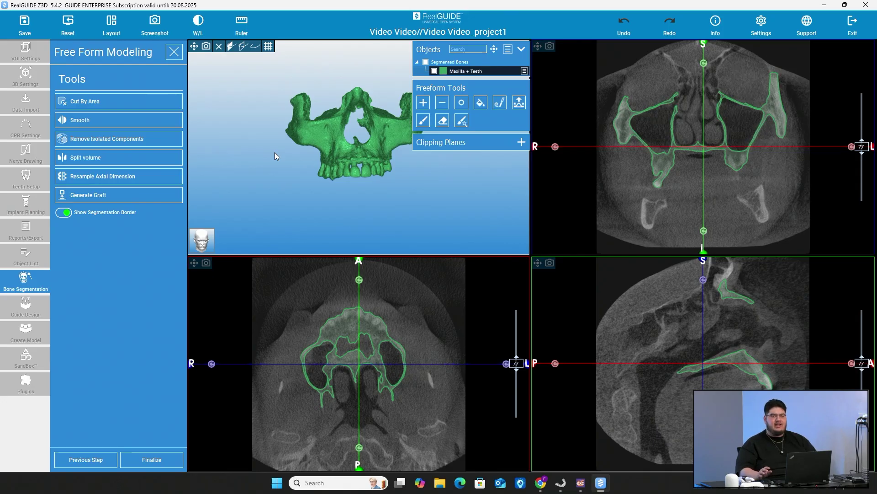
left_click_drag(253, 106, 358, 105)
scroll(360, 106, "up", 6)
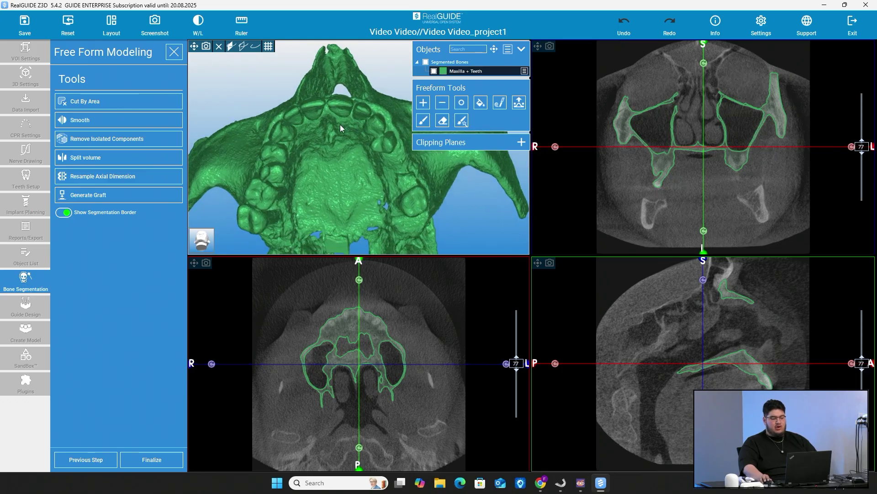
double_click(357, 126)
scroll(537, 290, "up", 3)
left_click_drag(537, 289, 530, 146)
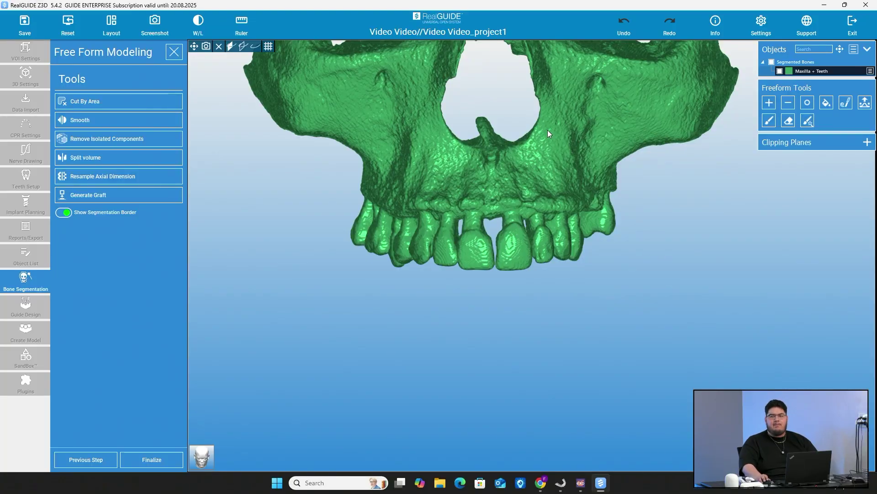
Step: Smooth the segmented maxilla and teeth with a strength of 2.0
left_click_drag(548, 130, 554, 161)
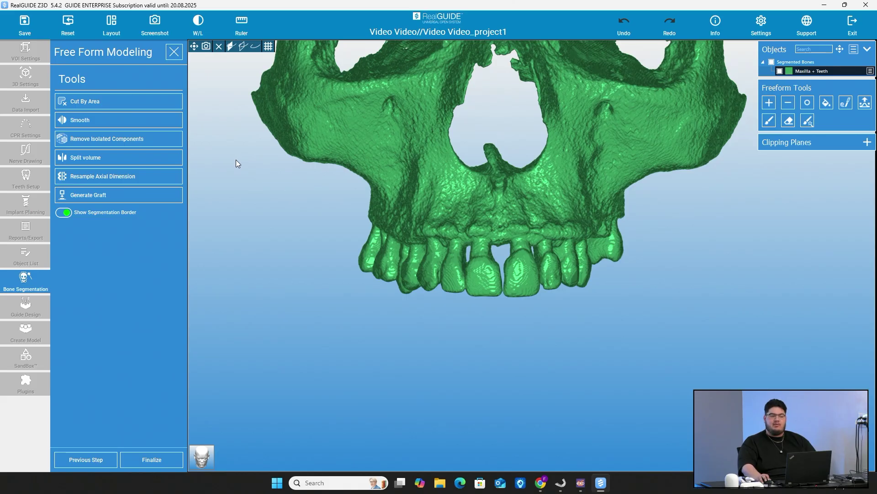
left_click_drag(432, 279, 481, 160)
left_click_drag(513, 273, 495, 198)
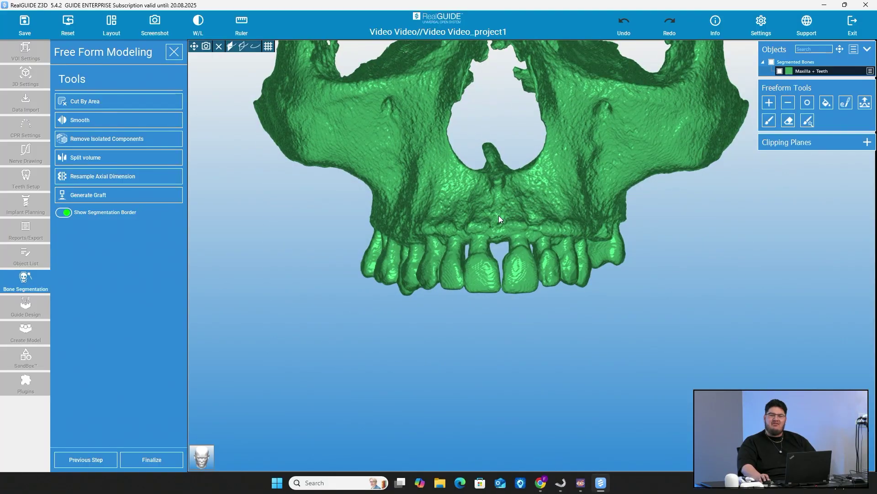
left_click_drag(503, 203, 535, 241)
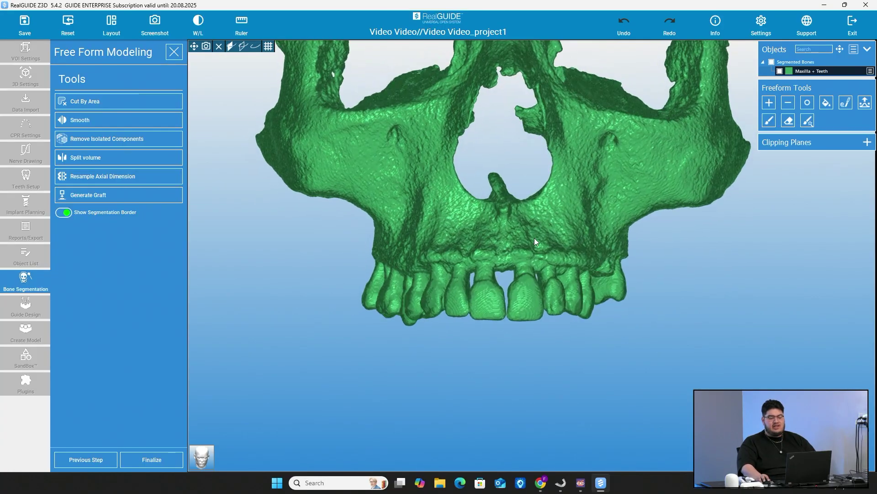
left_click(76, 120)
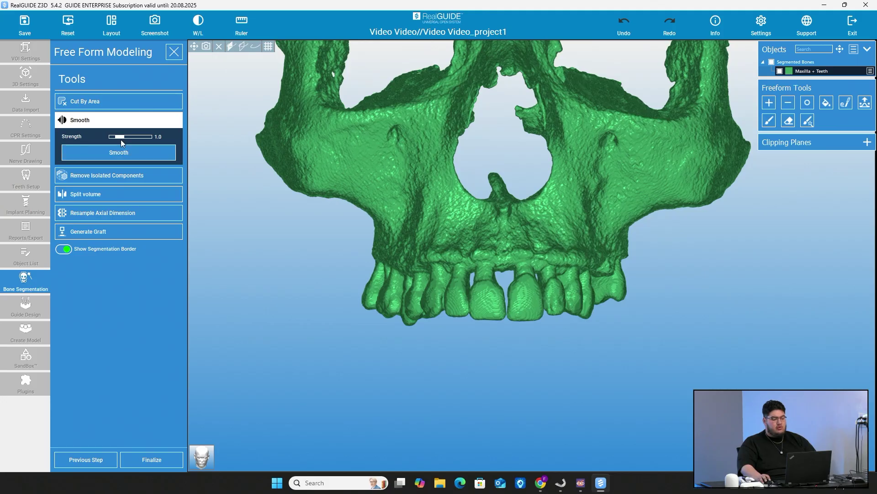
left_click_drag(119, 137, 124, 139)
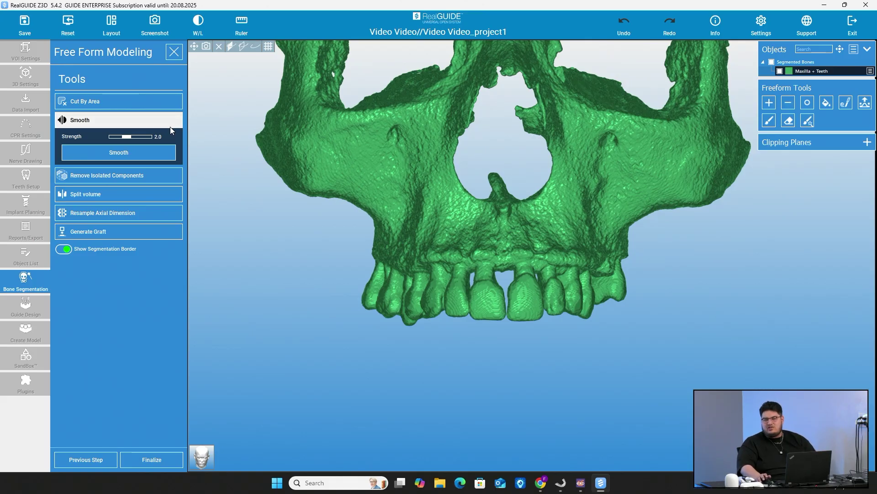
left_click(133, 151)
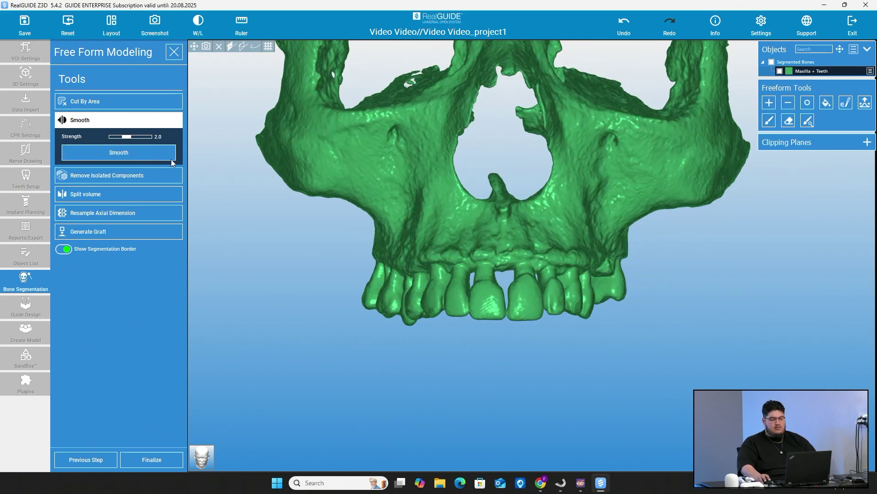
Step: Try to cut away the upper part of the maxilla, from mid-nasal opening upward, using Cut By Area
left_click_drag(498, 313, 491, 350)
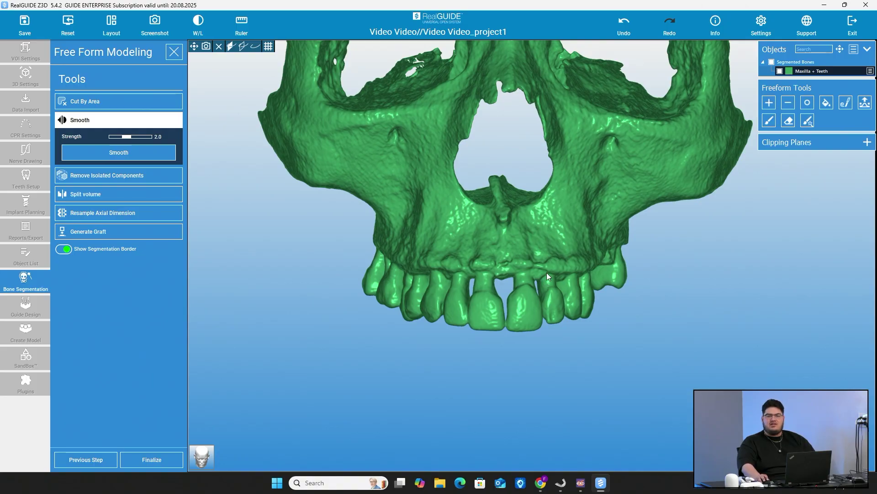
left_click_drag(520, 254, 593, 244)
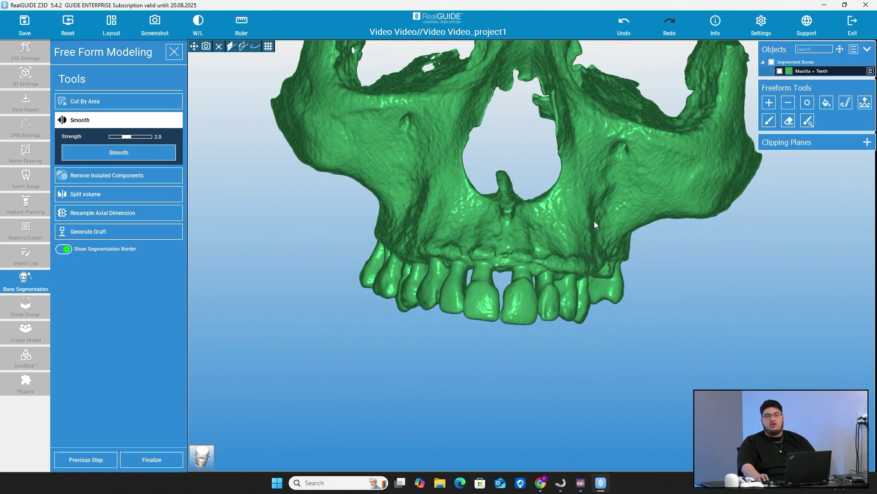
left_click_drag(582, 240, 573, 124)
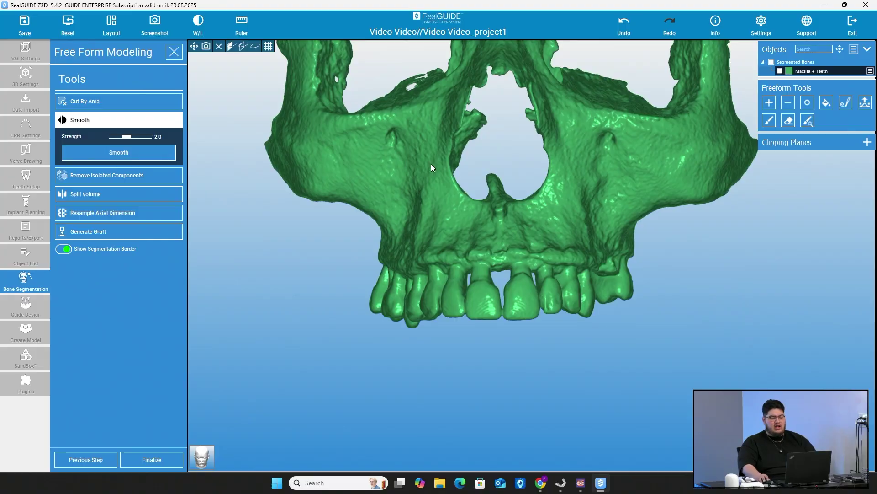
left_click_drag(431, 163, 460, 183)
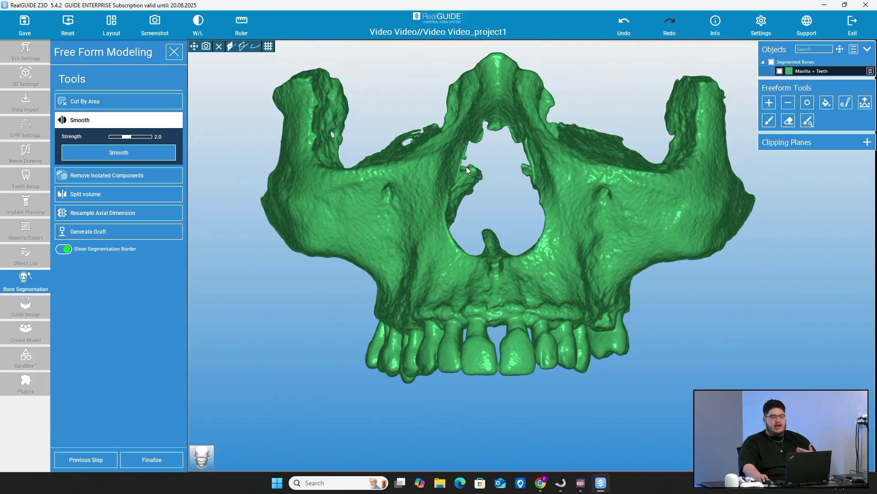
scroll(468, 170, "down", 2)
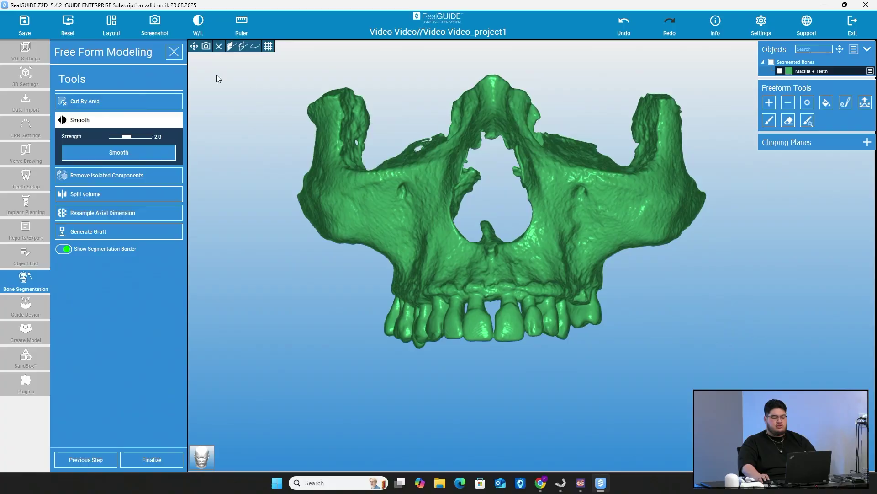
left_click(115, 101)
mouse_move(280, 180)
left_mouse_down()
mouse_move(709, 202)
mouse_move(743, 165)
mouse_move(670, 44)
mouse_move(448, 48)
mouse_move(291, 65)
left_mouse_up()
left_click(123, 183)
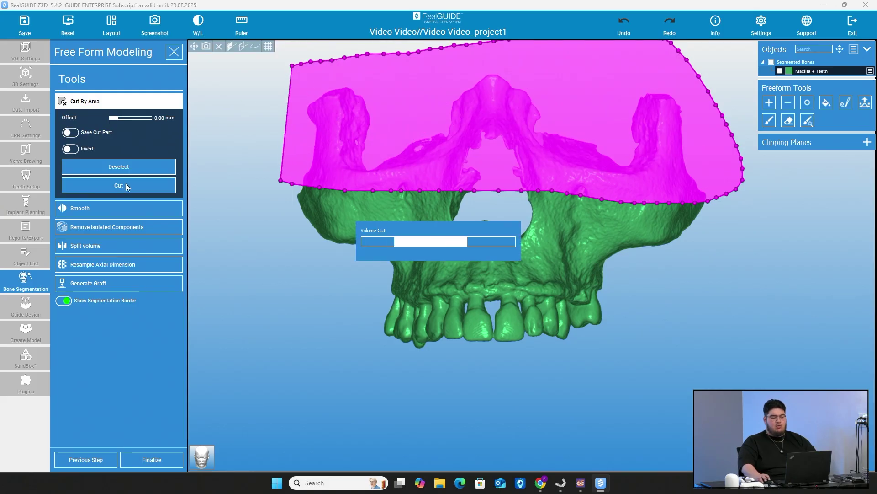
left_click_drag(459, 132, 479, 231)
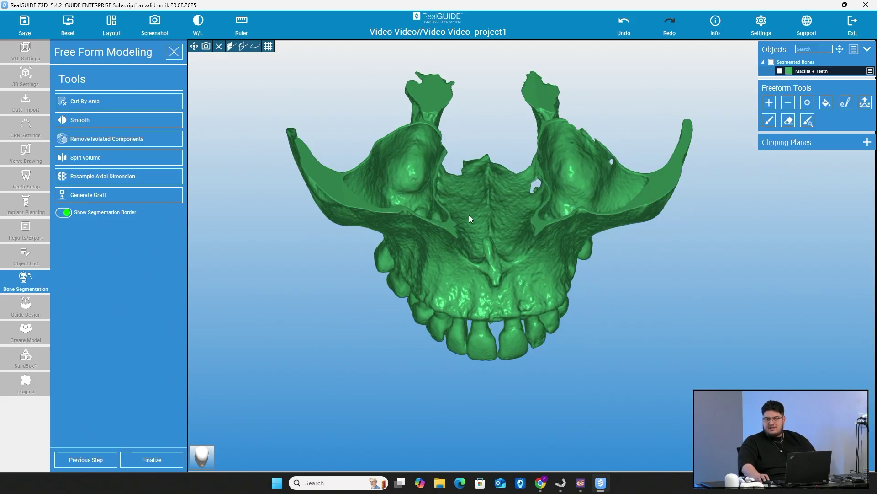
left_click_drag(480, 125, 476, 199)
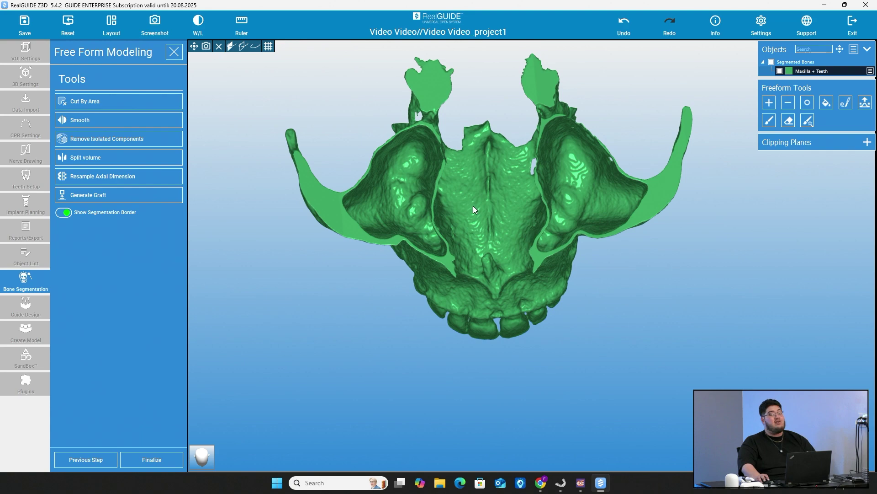
left_click_drag(590, 192, 502, 238)
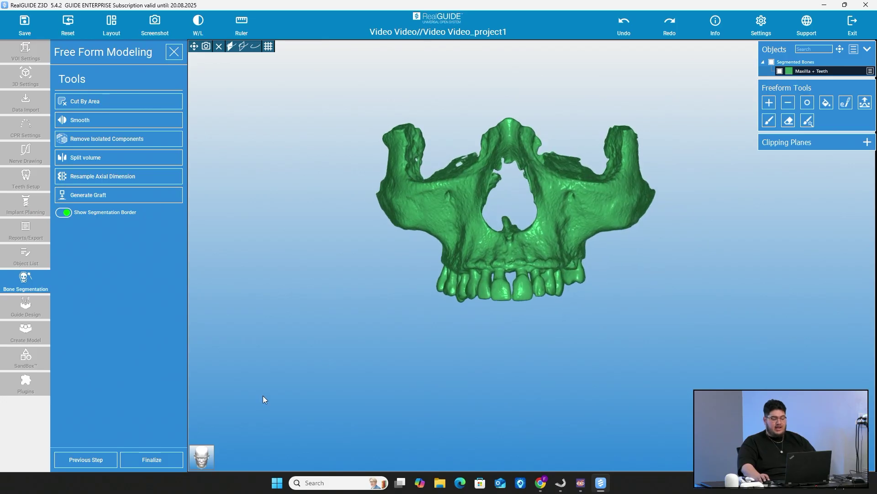
Step: Finalize the segmentation and save it to the project Video Video_project1, overwriting the old project file
left_click(151, 459)
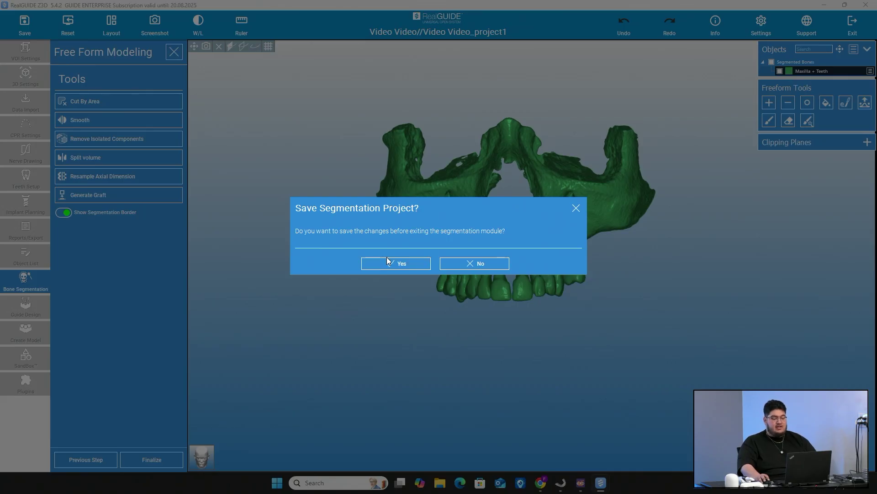
left_click(386, 263)
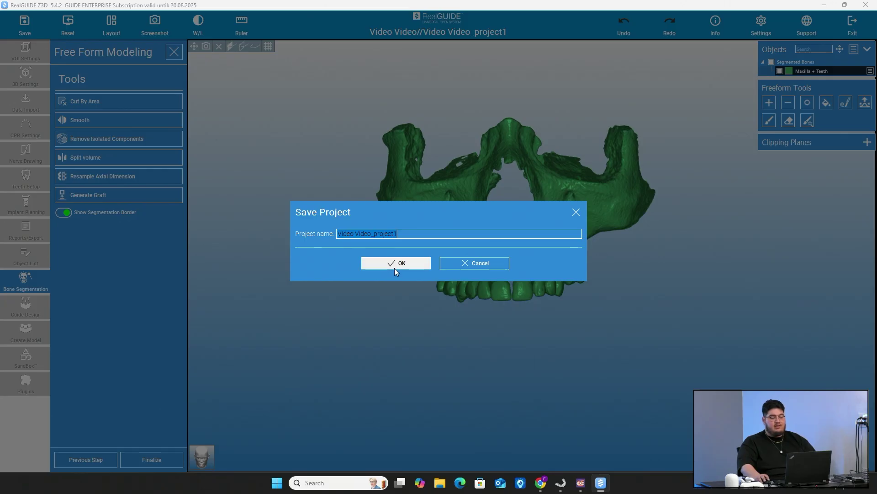
left_click(393, 267)
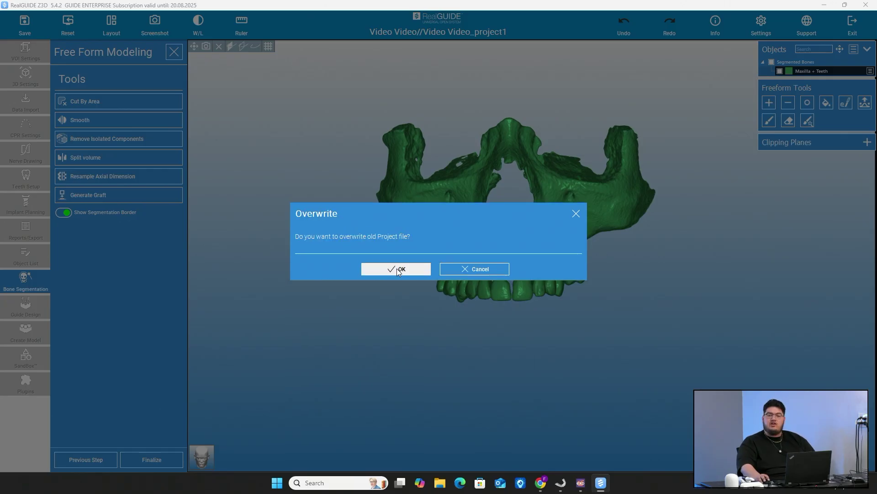
left_click(397, 268)
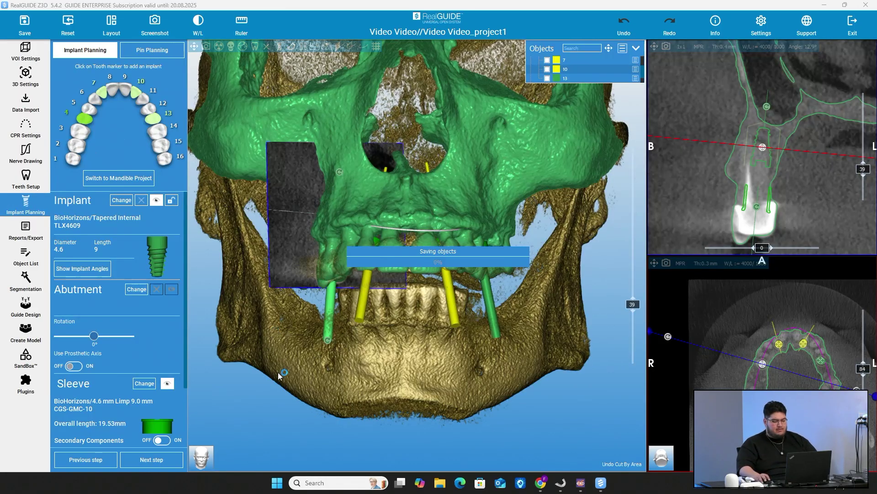
Step: Hide the volume rendering of the skull in the implant planning 3D view, leaving the segmented maxilla and implants
mouse_move(425, 248)
left_mouse_down()
mouse_move(446, 231)
mouse_move(421, 301)
mouse_move(427, 246)
left_mouse_up()
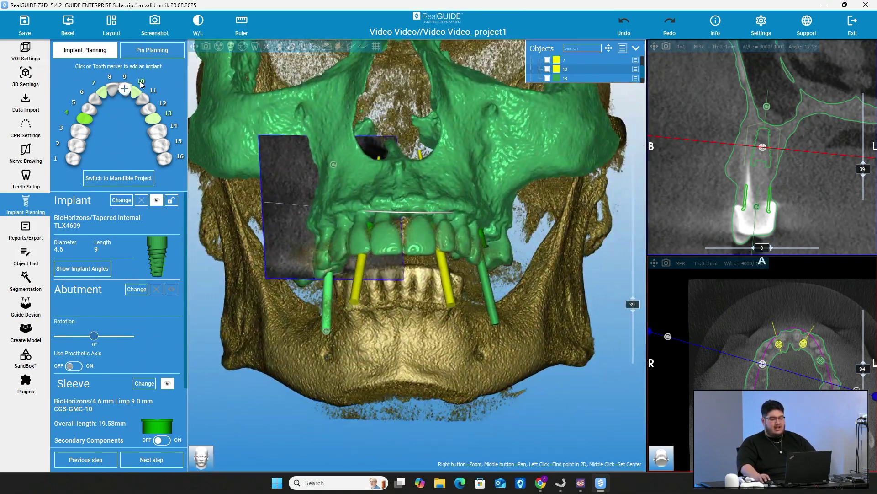
left_click(266, 47)
left_click_drag(402, 183, 348, 190)
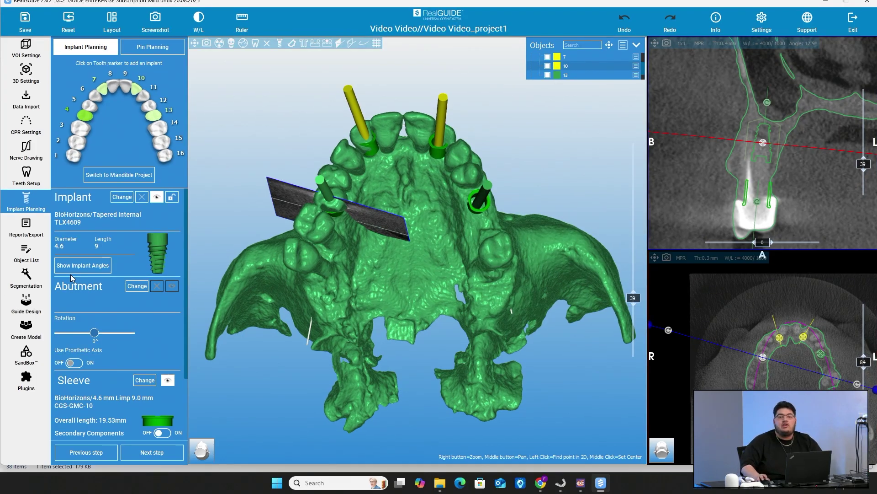
Step: Load the "U - reduction - 15mm" plane from the custom object library into the SandBox scene
left_click(28, 357)
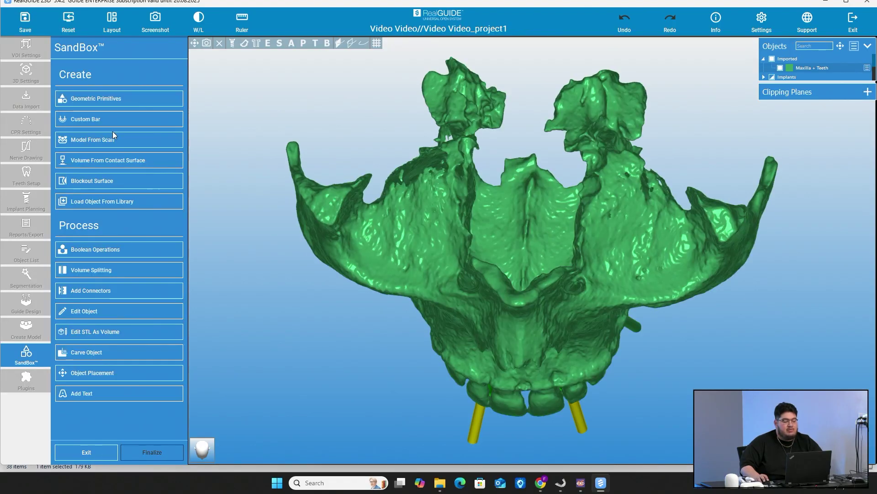
left_click(86, 205)
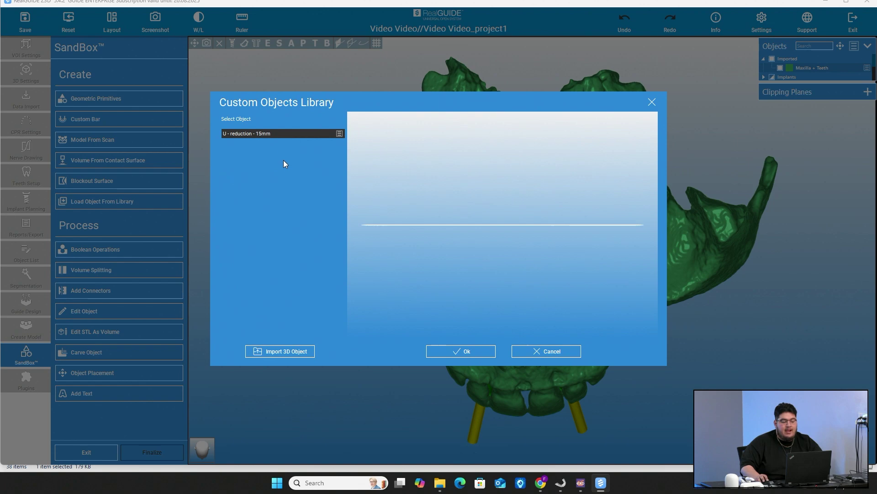
mouse_move(542, 229)
left_mouse_down()
mouse_move(542, 261)
mouse_move(539, 149)
mouse_move(545, 237)
mouse_move(541, 223)
left_mouse_up()
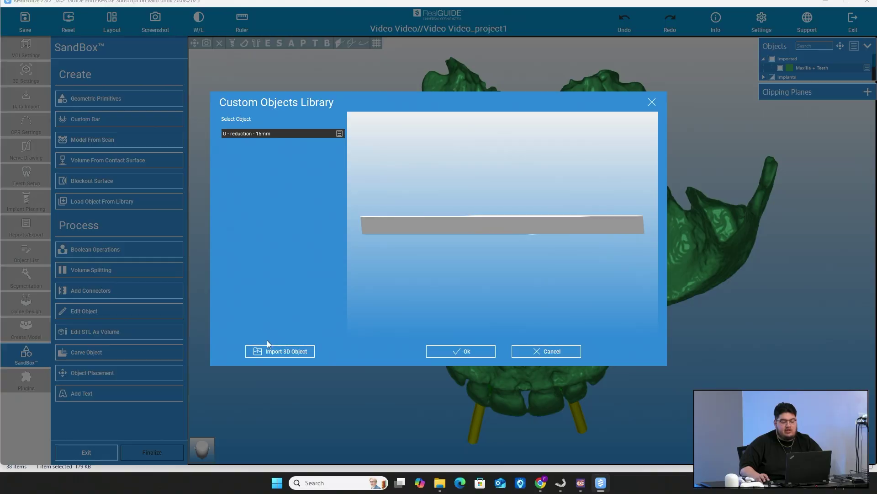
left_click(280, 351)
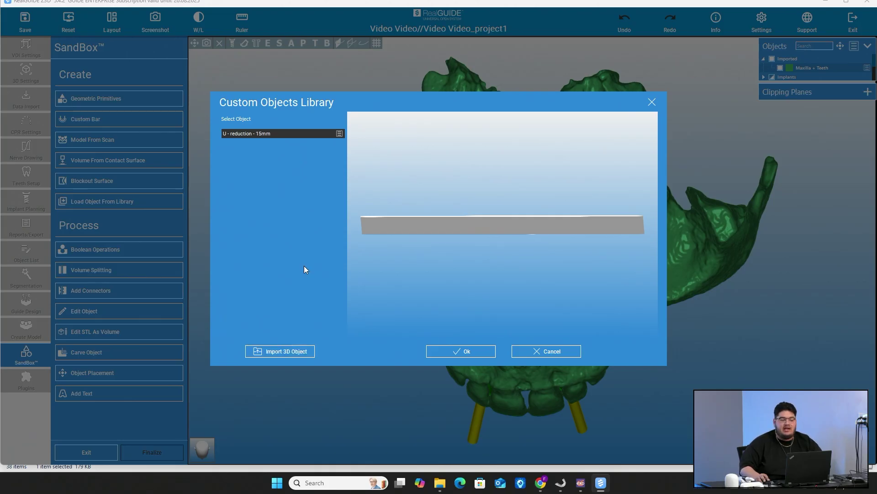
left_click(478, 355)
left_click_drag(511, 252, 517, 59)
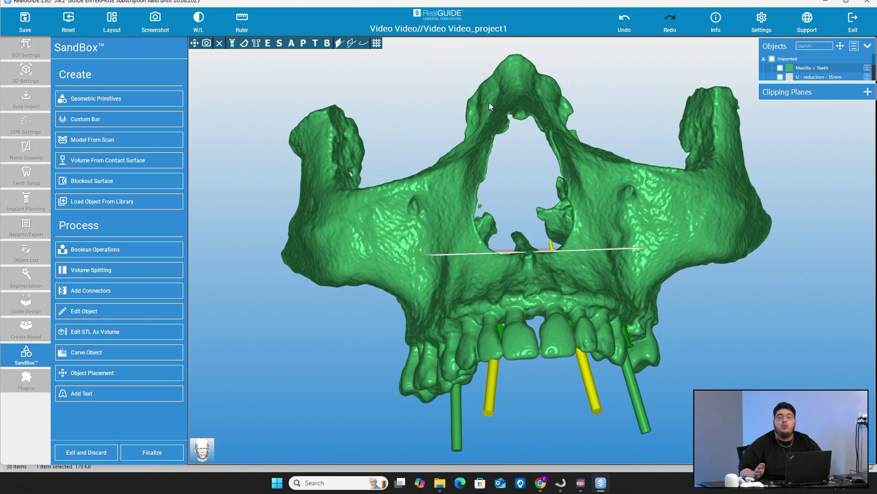
left_click_drag(489, 103, 537, 137)
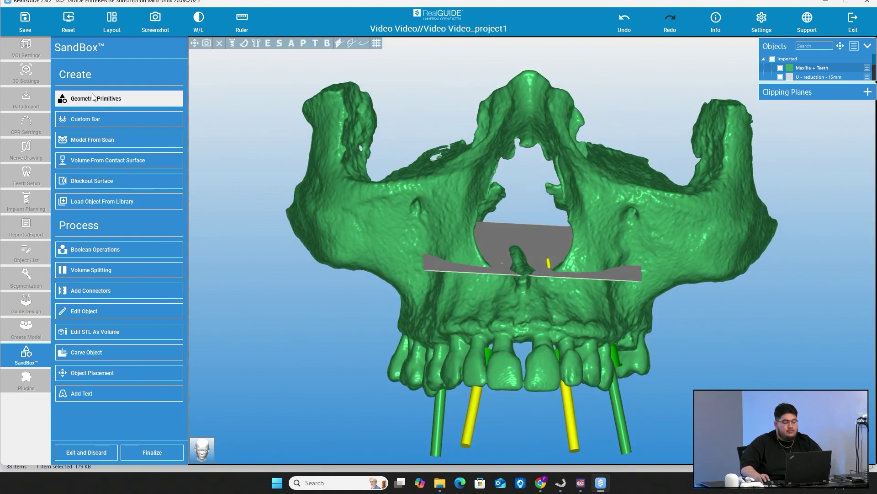
Step: Scale up the U - reduction - 15mm plane with Custom Transform until it extends beyond the whole maxilla, and end the placement tool
left_click(93, 373)
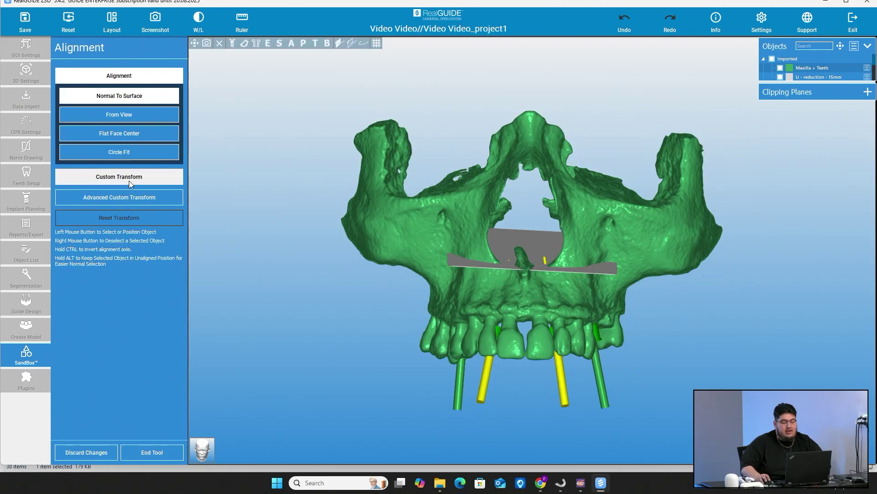
left_click(512, 250)
left_click(509, 276)
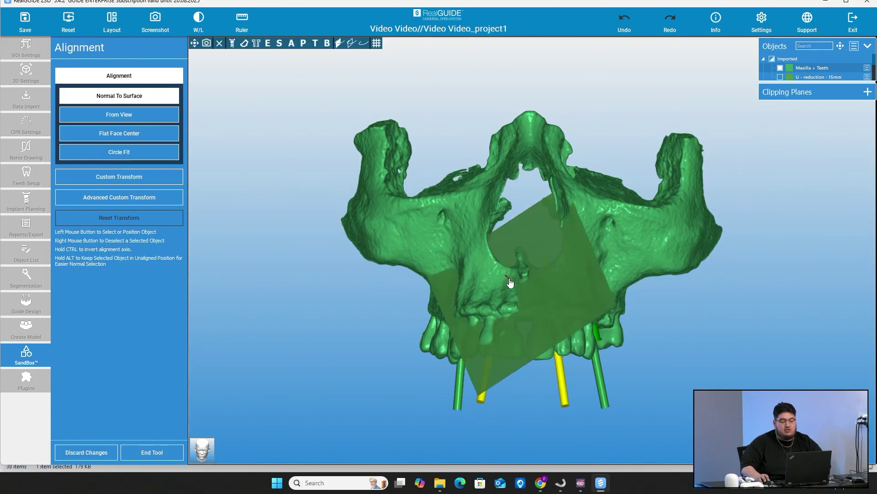
left_click(144, 178)
left_click_drag(283, 167, 235, 284)
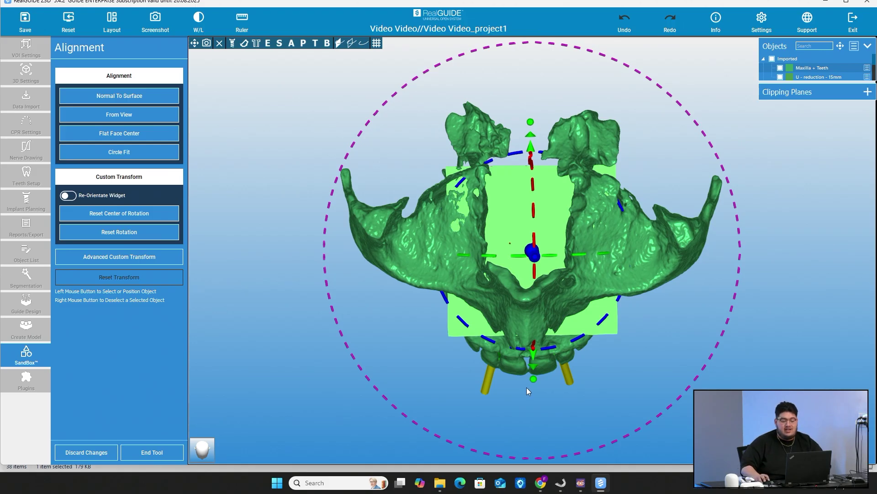
left_click_drag(533, 385, 573, 219)
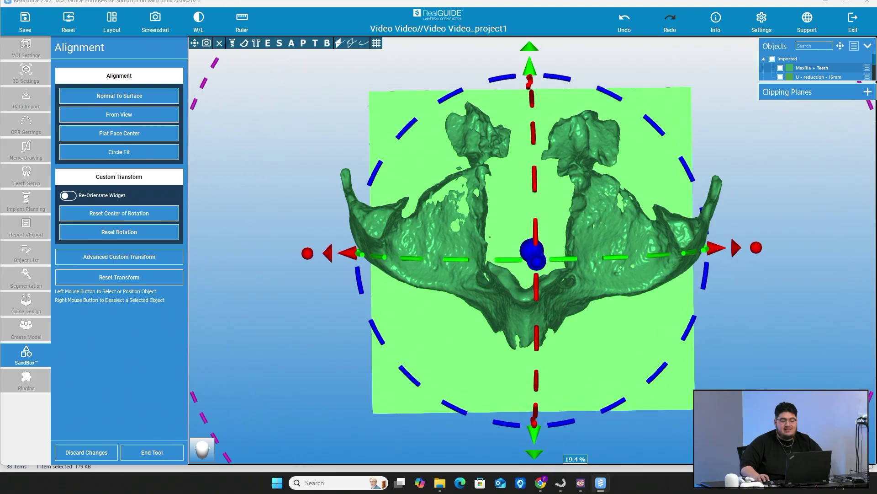
scroll(586, 163, "down", 3)
left_click_drag(555, 89, 555, 53)
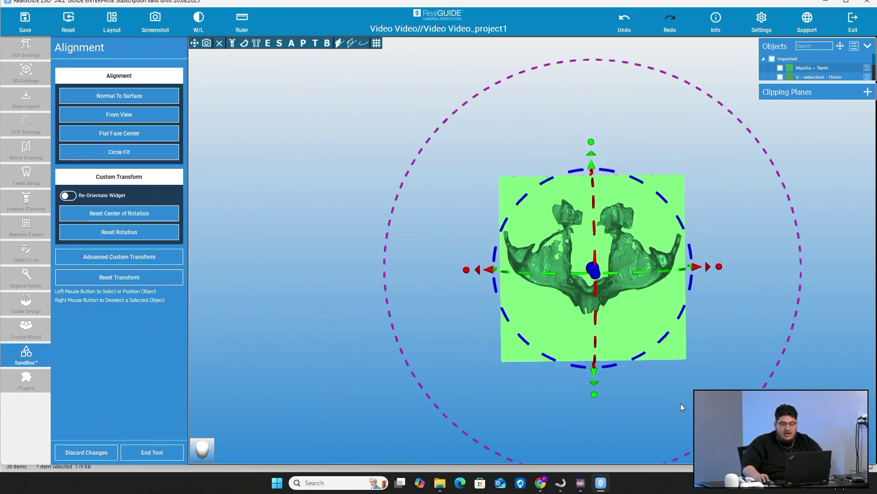
left_click_drag(681, 403, 673, 206)
scroll(674, 207, "up", 3)
middle_click_drag(701, 146, 701, 123)
left_click_drag(702, 122, 742, 184)
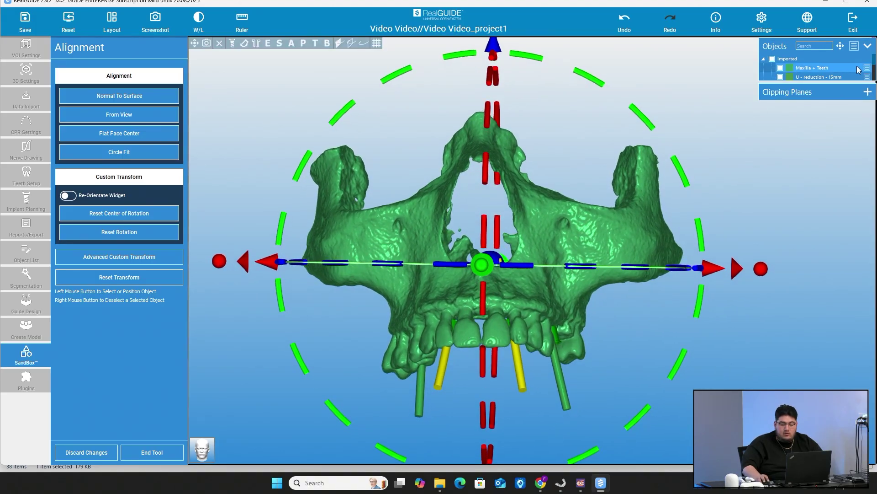
left_click(157, 456)
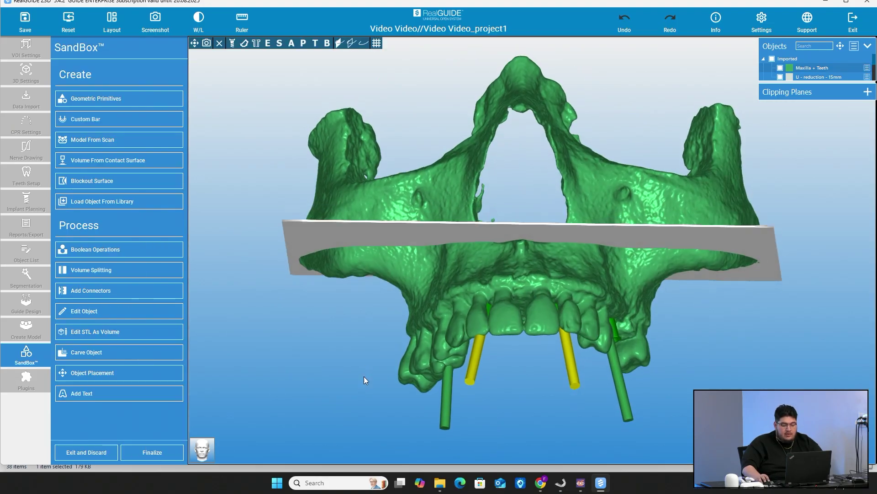
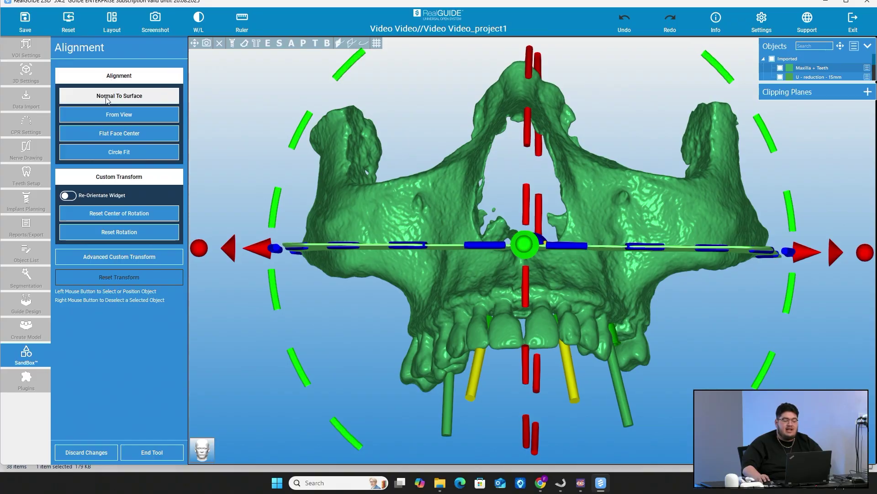
Step: Try to align the reduction plane normal to the front surface of the maxilla, and return to Custom Transform
left_click(107, 98)
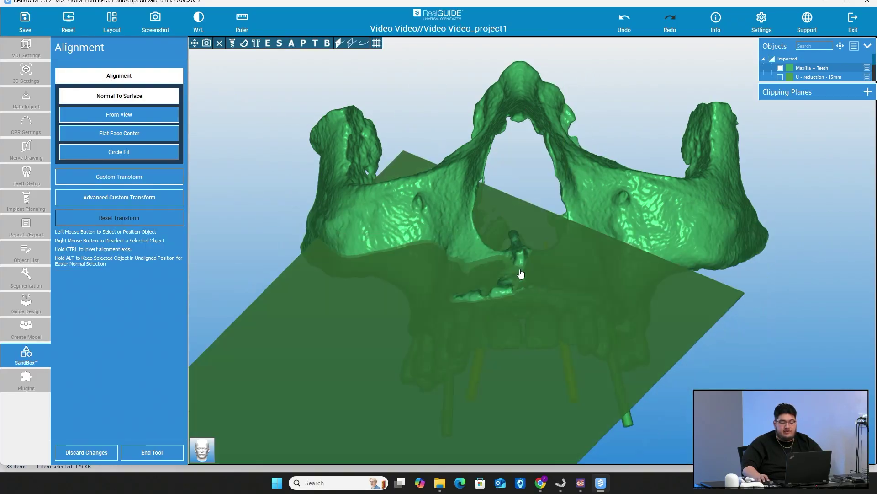
left_click(574, 289)
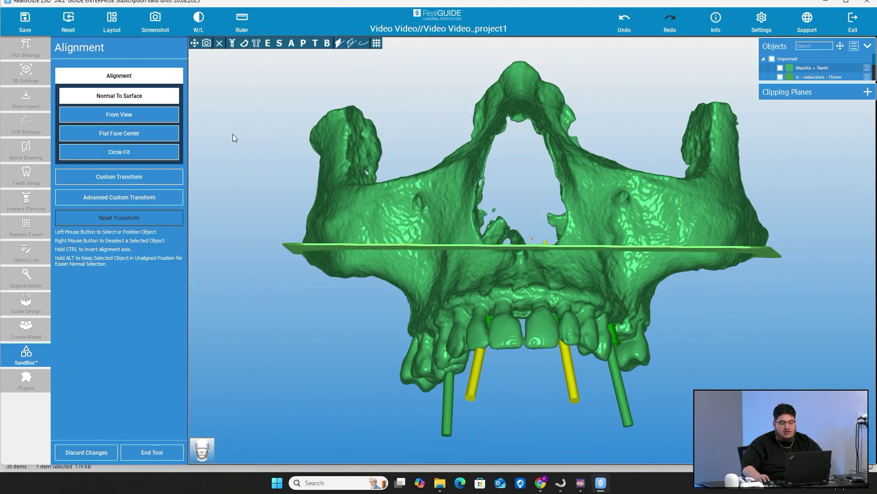
left_click(129, 177)
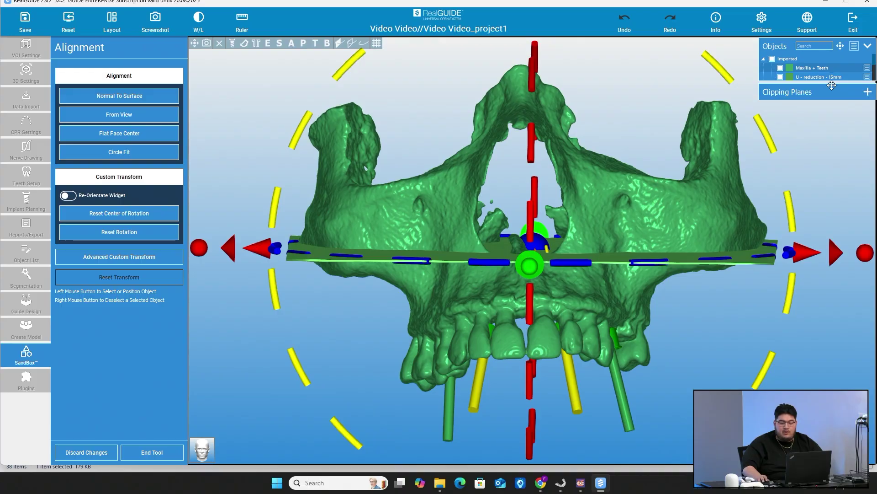
Step: Make the Maxilla + Teeth object transparent and show the model in the standard front view
left_click(867, 70)
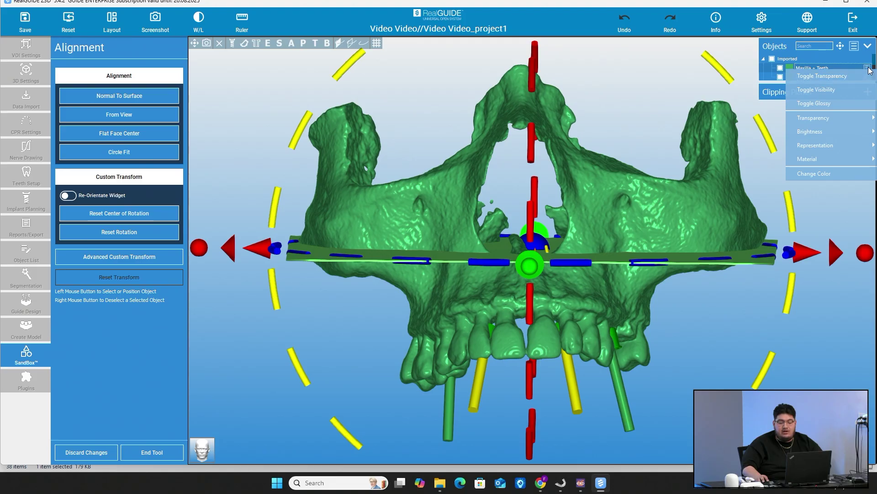
left_click(839, 81)
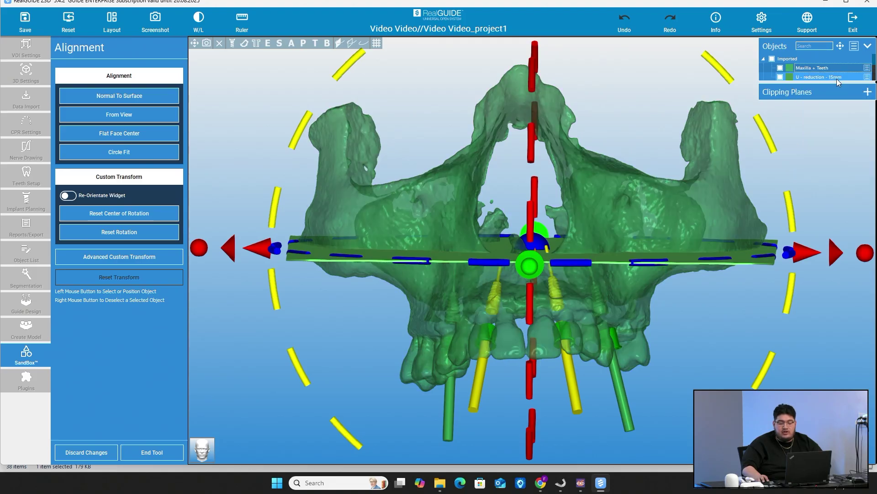
left_click_drag(660, 158, 649, 121)
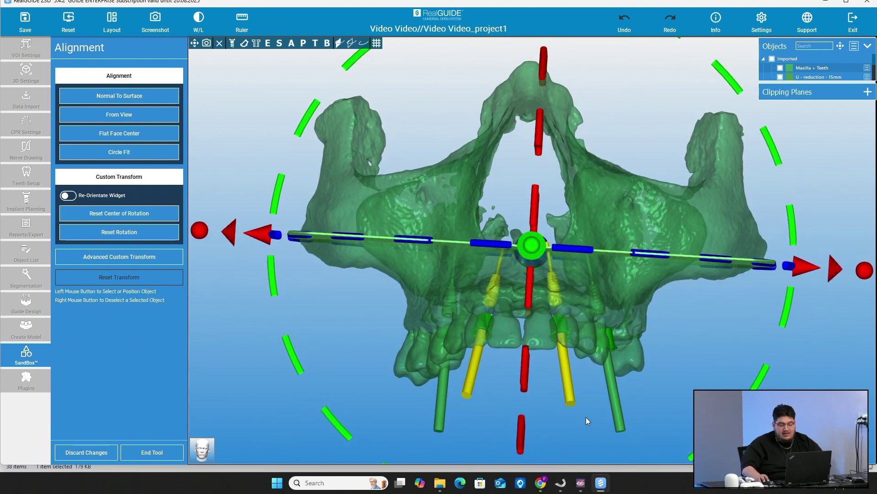
left_click(208, 451)
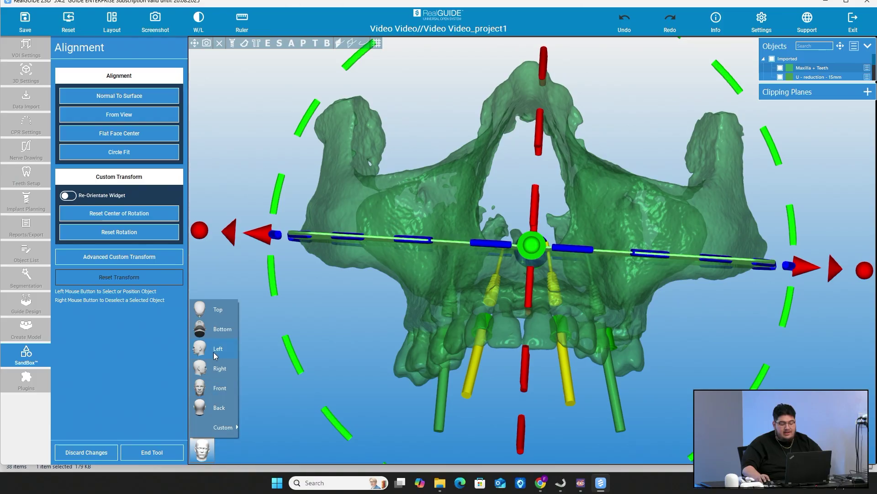
left_click(217, 386)
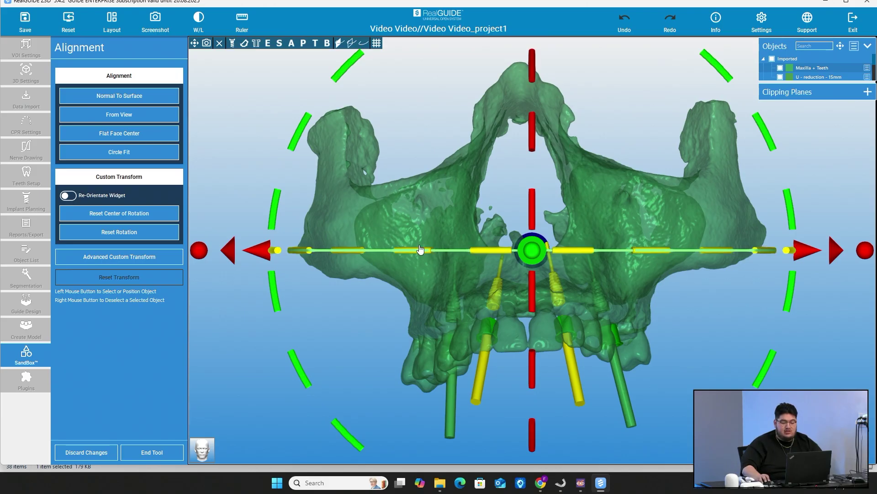
Step: Move the reduction plane straight down from the nasal floor to just above the front teeth
scroll(599, 202, "down", 2)
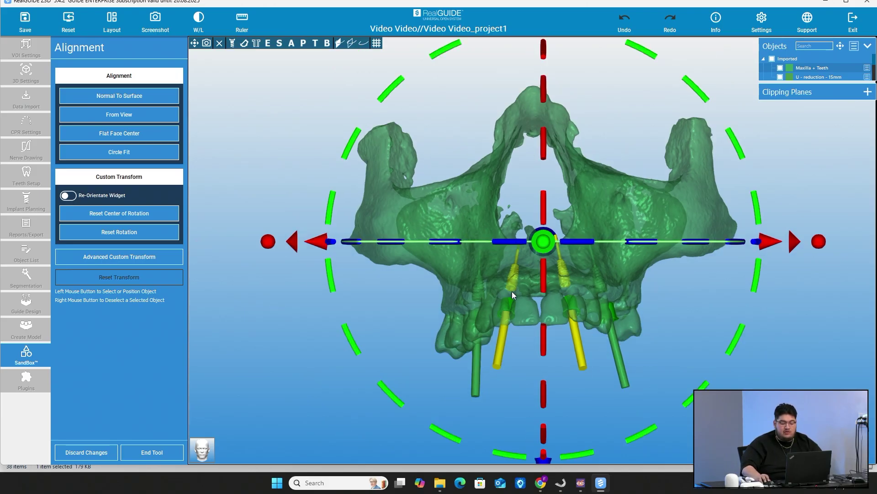
scroll(592, 141, "down", 2)
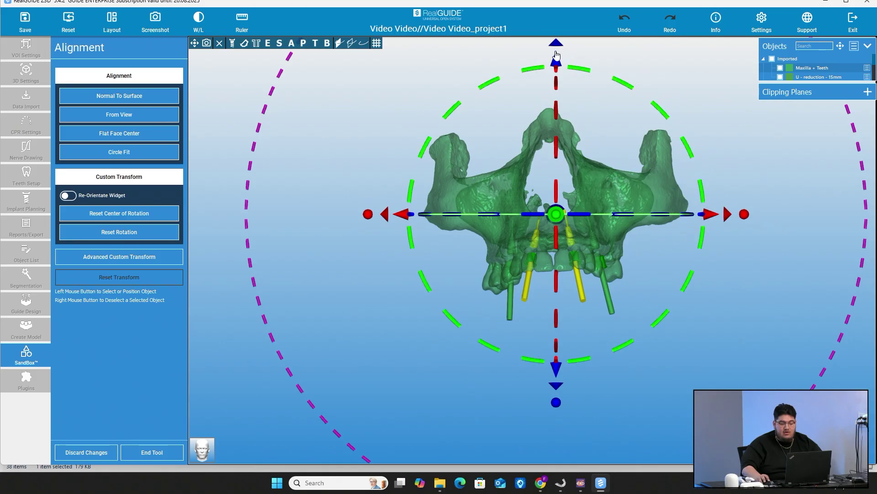
left_click_drag(557, 68, 565, 105)
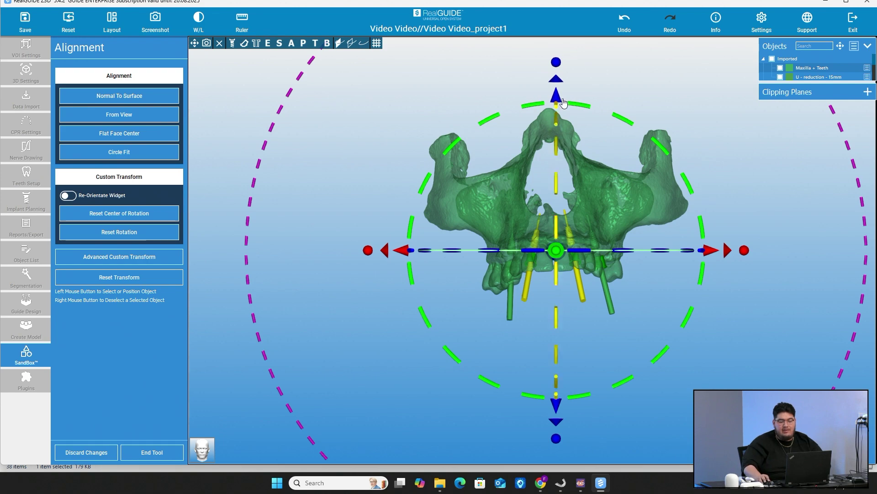
mouse_move(557, 104)
left_mouse_down()
mouse_move(555, 204)
mouse_move(558, 116)
left_mouse_up()
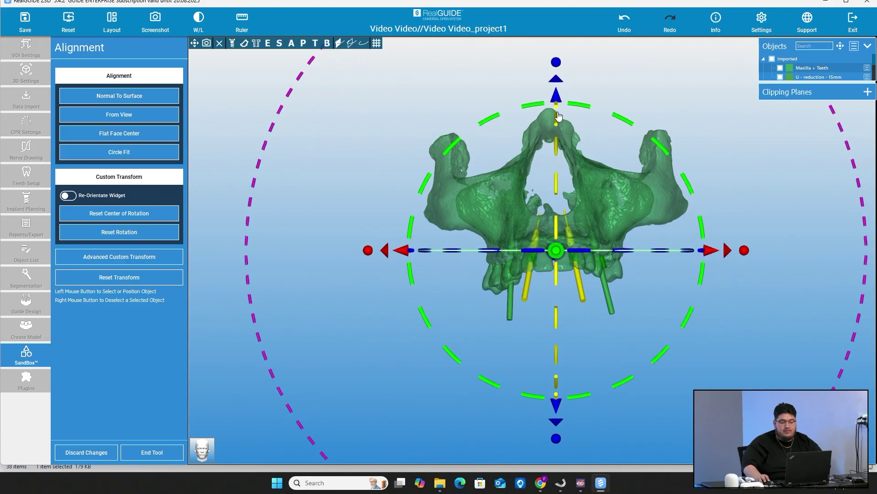
left_click_drag(556, 104, 557, 104)
Step: Tilt the reduction plane about its left-right axis so that its front edge rises toward the anterior implants
scroll(405, 239, "up", 3)
left_click_drag(405, 239, 631, 208)
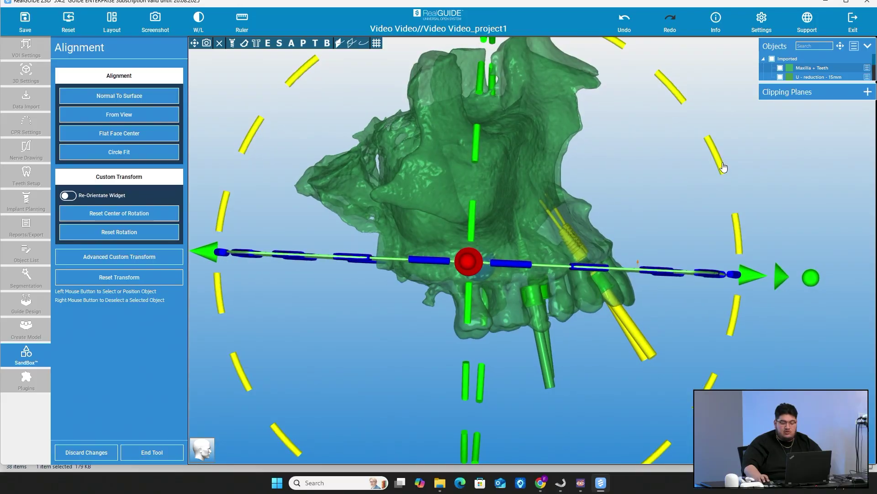
left_click_drag(716, 166, 707, 131)
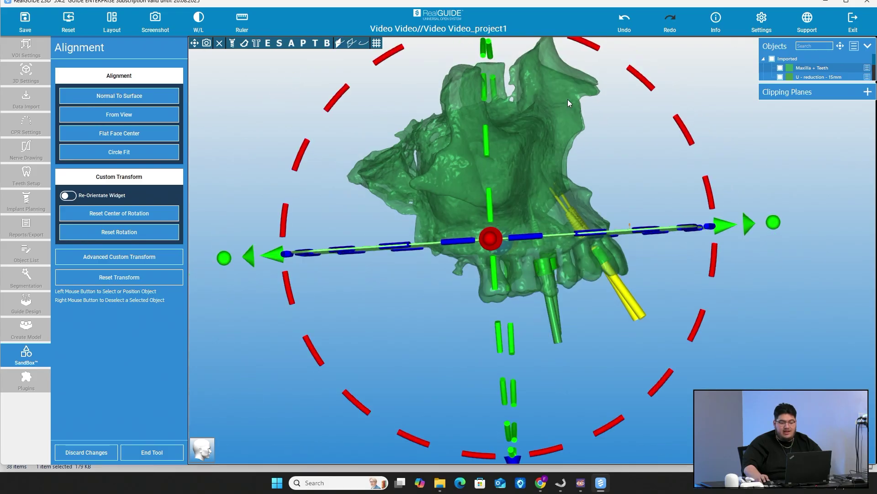
left_click_drag(569, 134, 574, 172)
left_click_drag(494, 65, 495, 59)
Step: Check the plane against the implants from the side and tilt its front edge slightly further upward
scroll(604, 235, "up", 5)
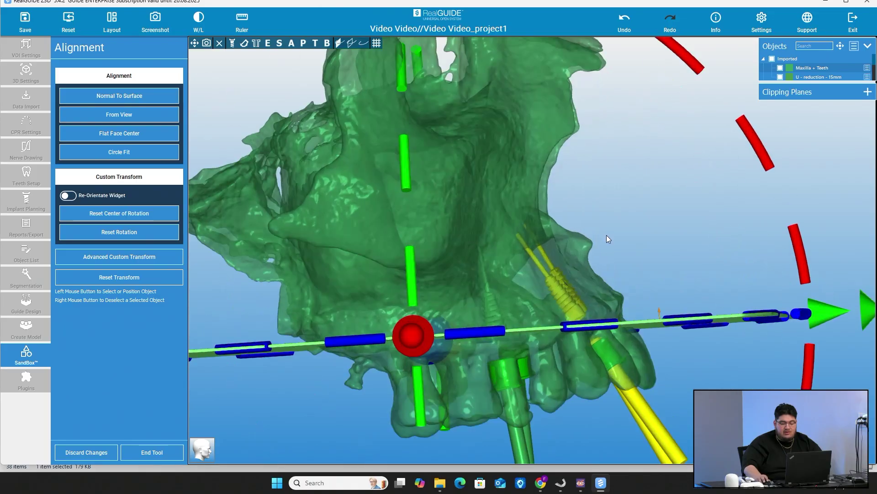
mouse_move(591, 171)
left_mouse_down()
mouse_move(589, 194)
mouse_move(593, 175)
left_mouse_up()
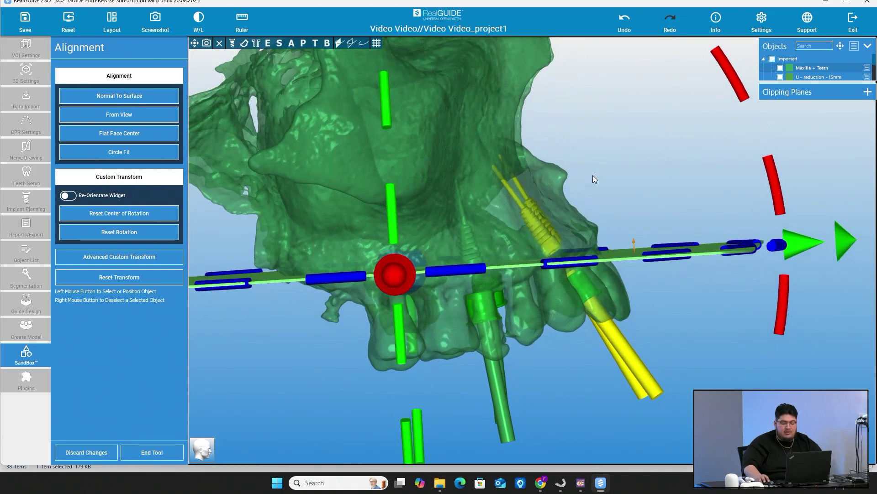
scroll(610, 173, "down", 3)
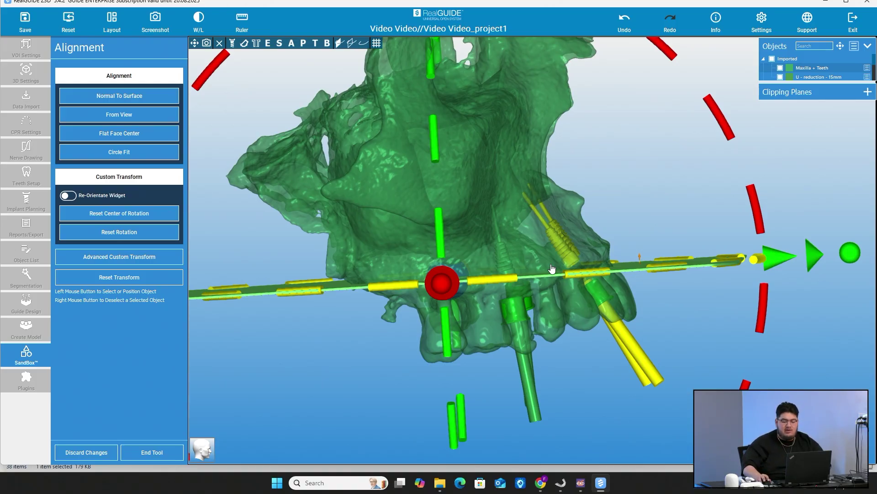
scroll(549, 174, "down", 3)
scroll(585, 178, "up", 8)
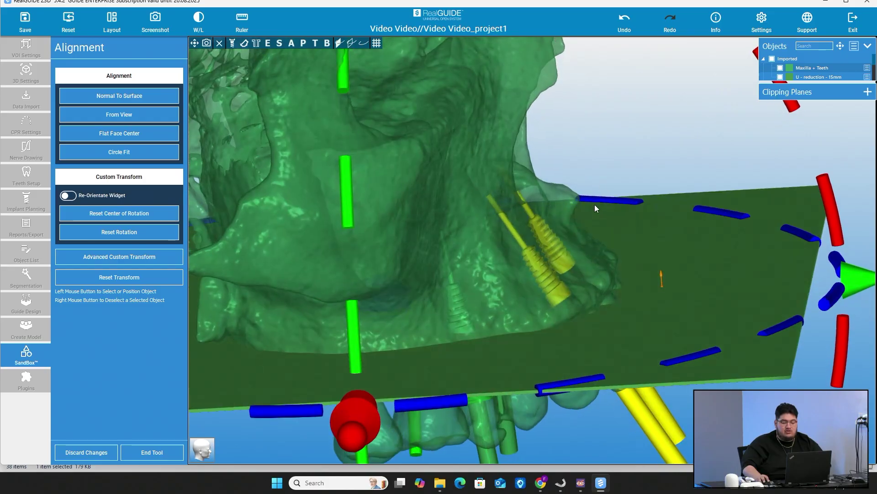
left_click_drag(595, 208, 597, 183)
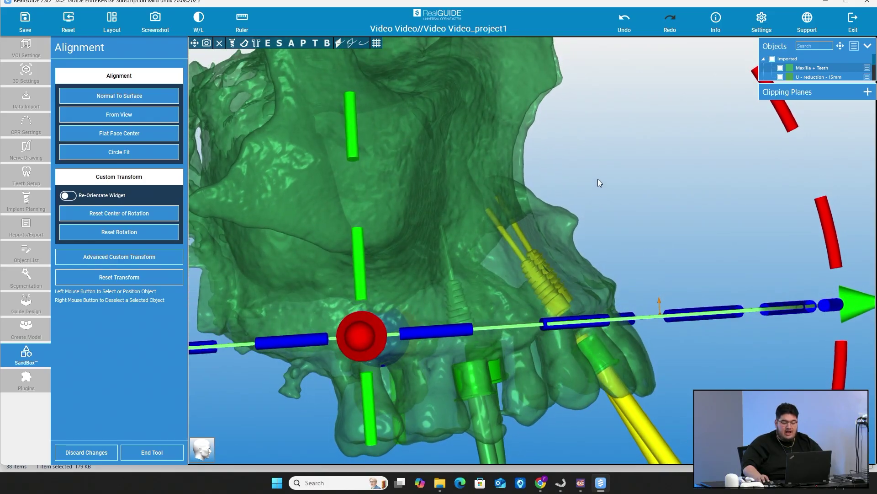
scroll(598, 179, "down", 3)
scroll(617, 189, "up", 2)
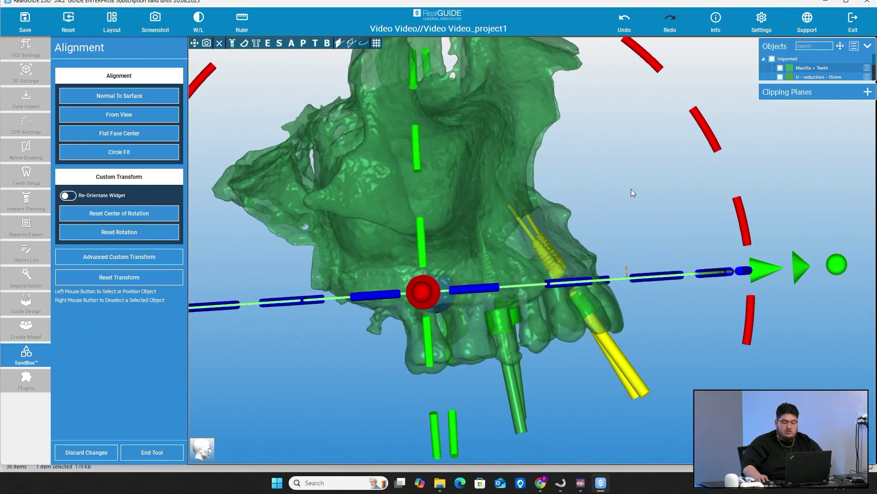
left_click_drag(715, 154, 709, 132)
scroll(642, 187, "down", 3)
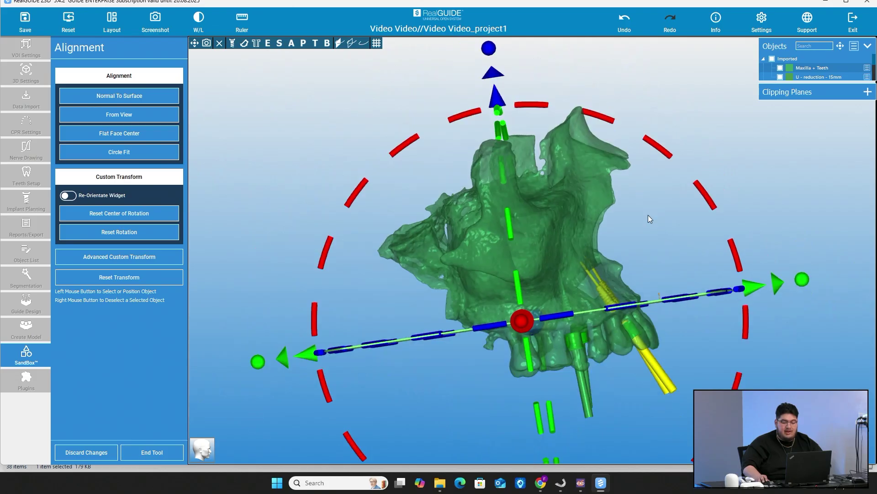
Step: Nudge the reduction plane slightly downward and hide the Maxilla + Teeth object to compare the plane with the implant platforms
left_click_drag(501, 103, 502, 109)
scroll(633, 215, "up", 8)
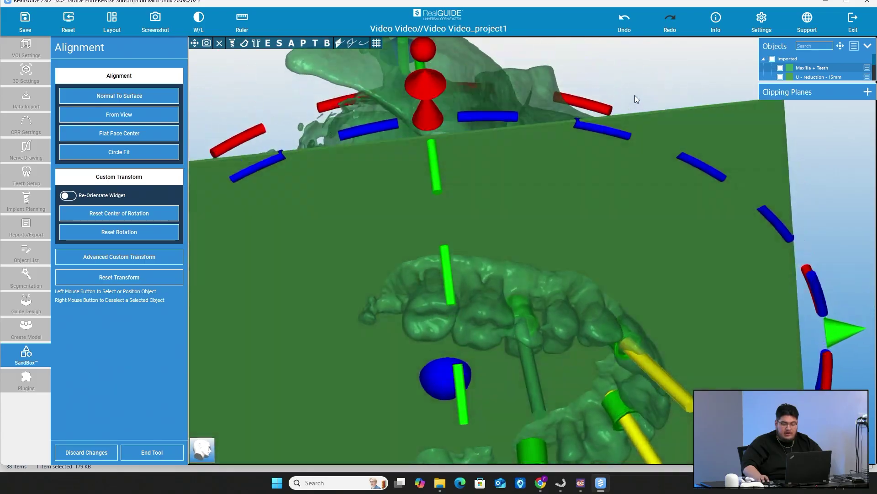
scroll(635, 99, "down", 5)
left_click_drag(630, 85, 416, 222)
left_click(780, 68)
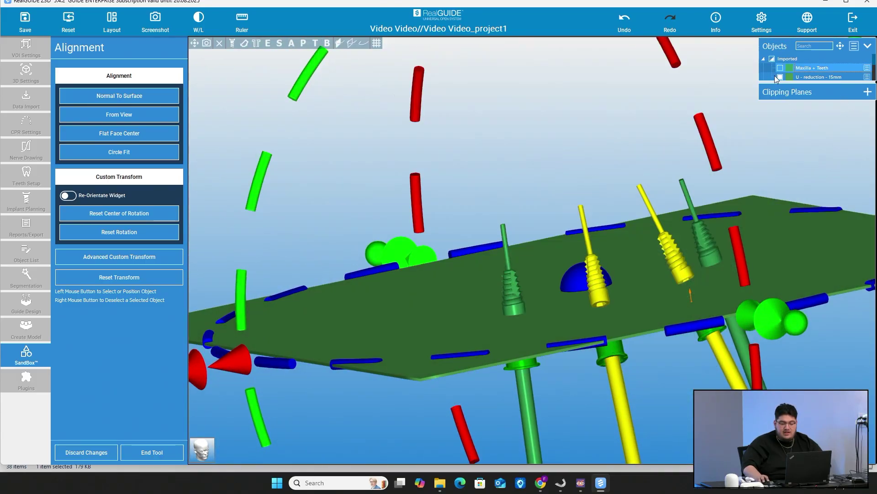
left_click_drag(467, 154, 378, 289)
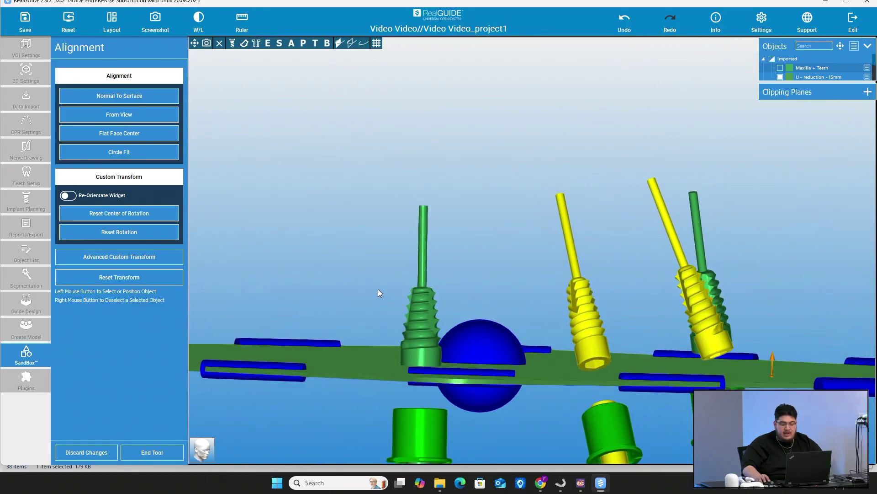
left_click_drag(593, 128, 514, 261)
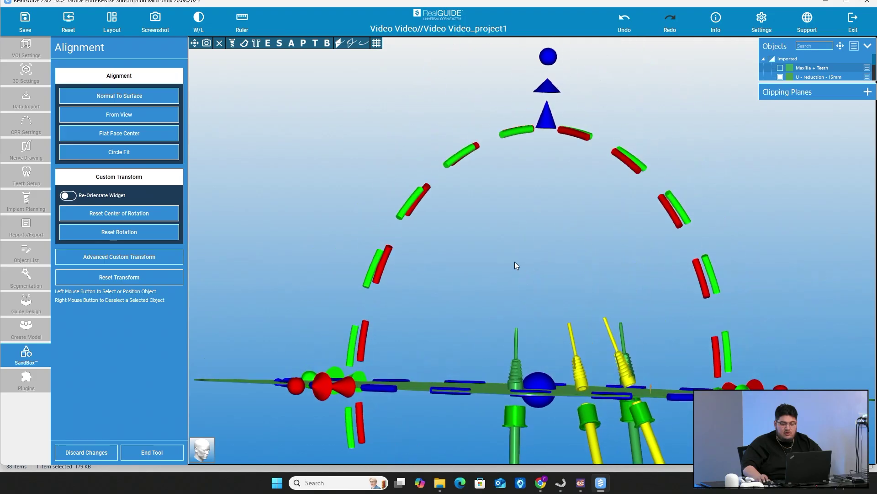
Step: Fine-tune the plane's height so it sits just beneath the implant platforms, and show Maxilla + Teeth again
left_click_drag(545, 120, 594, 326)
scroll(594, 325, "up", 5)
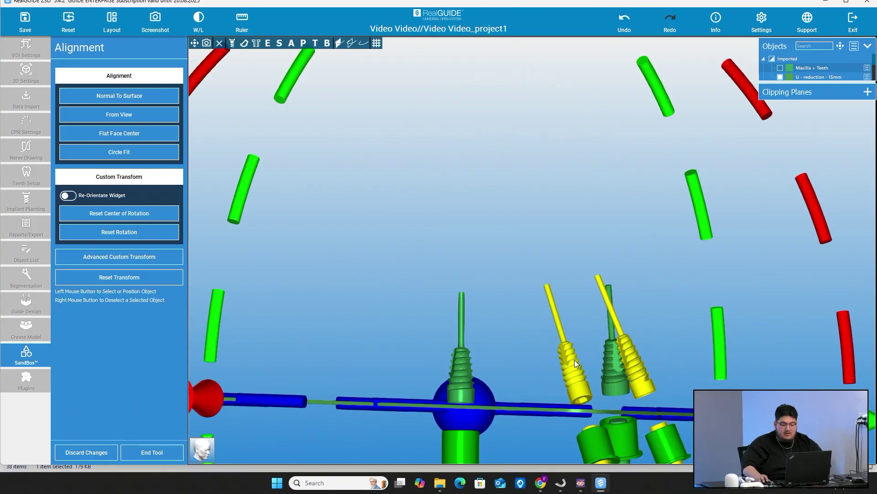
scroll(531, 342, "down", 5)
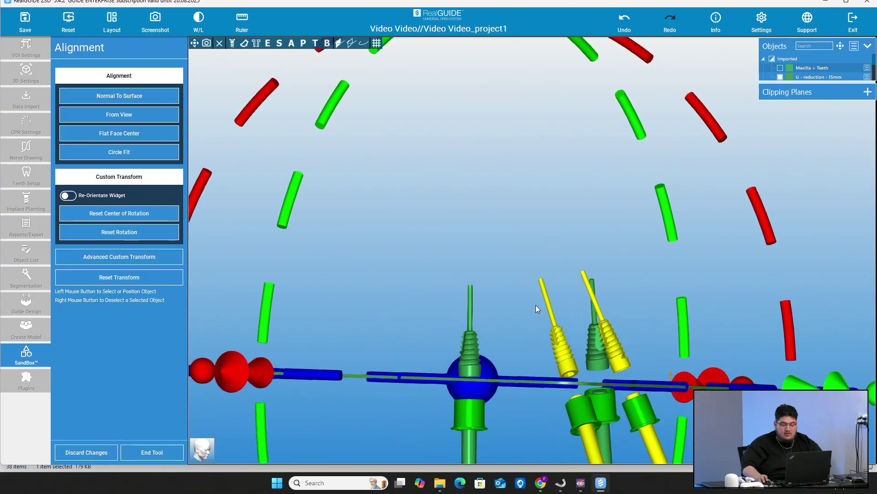
left_click(780, 68)
scroll(662, 256, "down", 5)
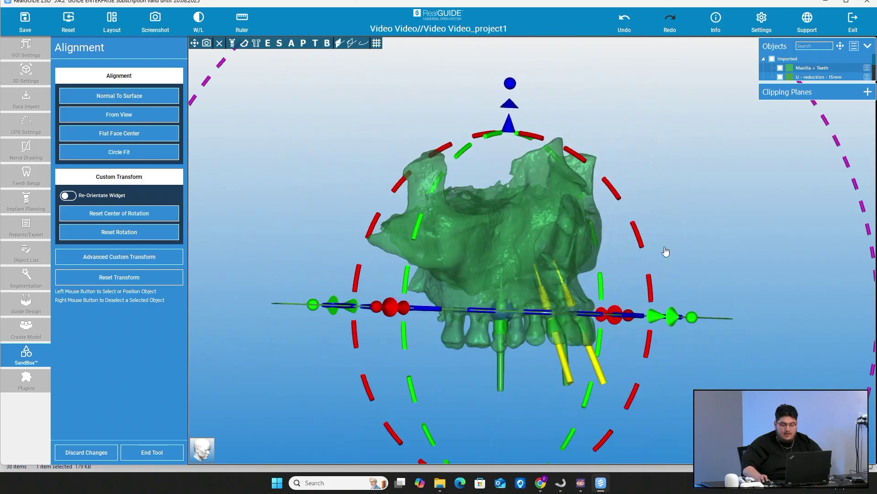
Step: Rotate the reduction plane slightly about its front-back axis to level it across the arch, and end the alignment
left_click_drag(663, 265, 512, 284)
scroll(506, 253, "up", 3)
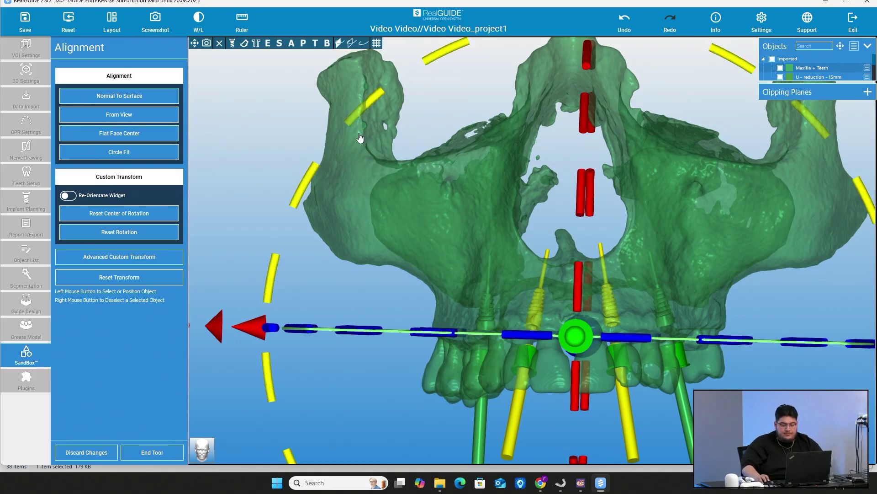
scroll(672, 208, "down", 2)
left_click_drag(822, 185, 824, 182)
left_click_drag(697, 219, 684, 195)
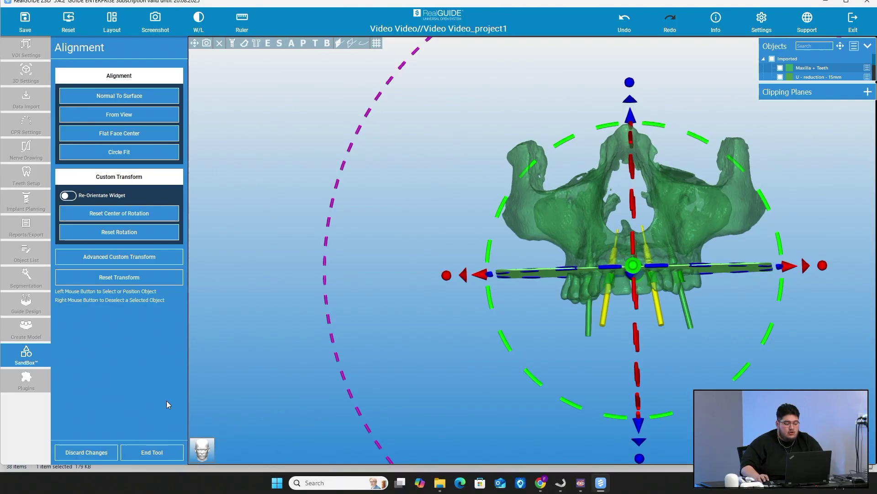
left_click(152, 452)
Step: Set up a Boolean operation on Maxilla + Teeth using "Remove intersections with..." and U - reduction - 15mm as Object B
left_click_drag(465, 174, 514, 166)
scroll(486, 272, "down", 5)
left_click_drag(486, 271, 561, 176)
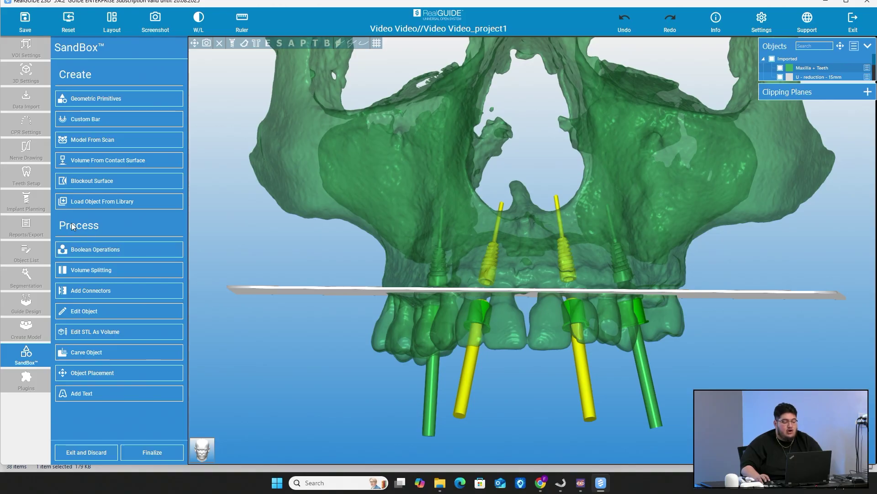
left_click(118, 250)
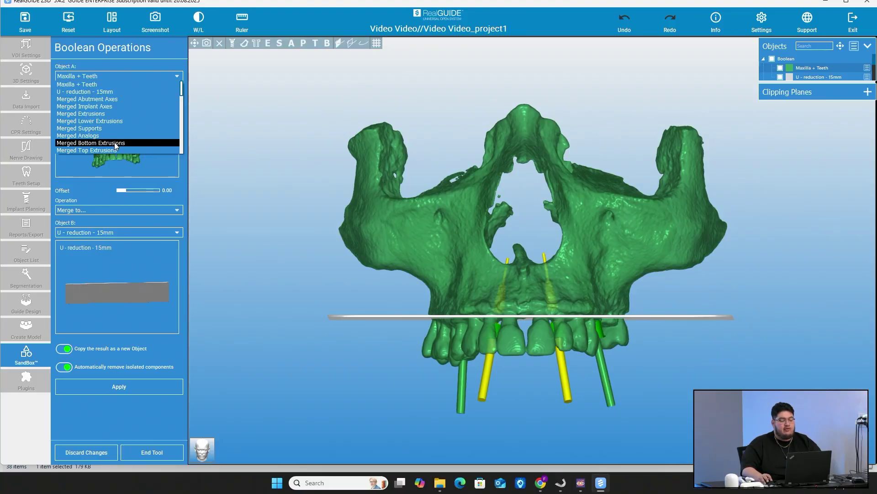
scroll(119, 133, "down", 3)
scroll(119, 131, "down", 6)
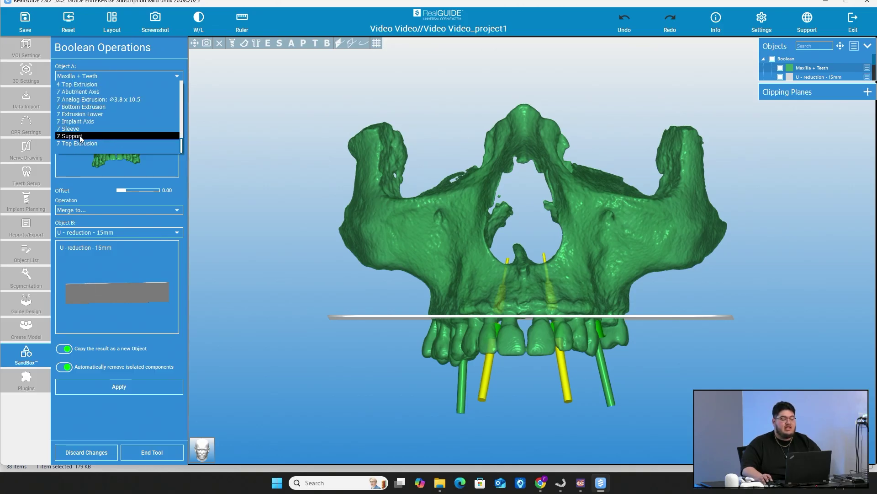
scroll(107, 105, "up", 4)
left_click(103, 75)
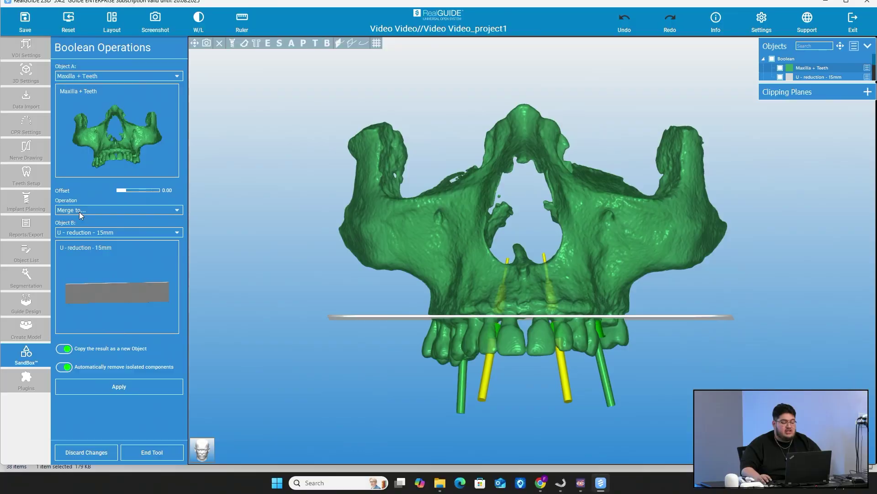
left_click(79, 211)
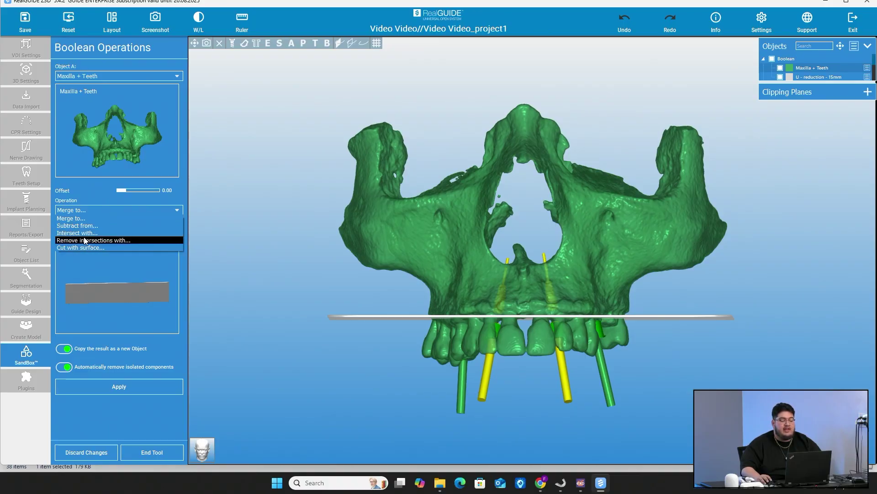
left_click(91, 240)
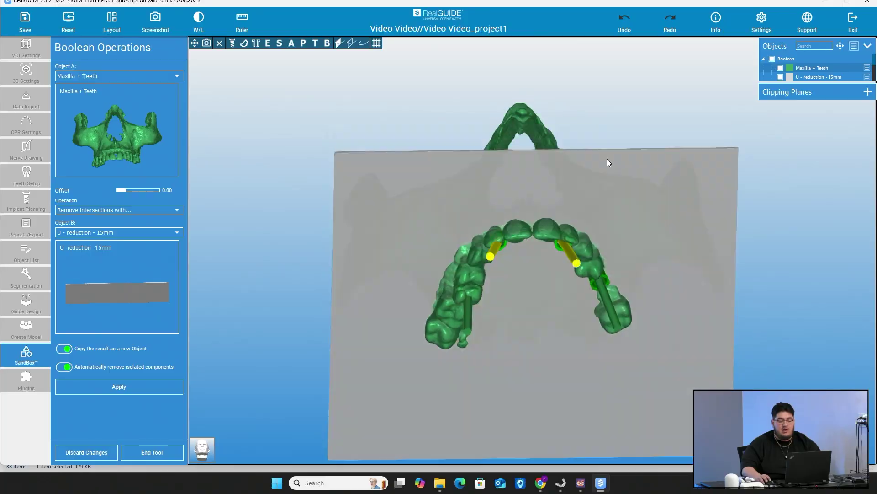
Step: Examine from below, the sides and the front how the reduction plane crosses the maxilla and separates the teeth
left_click_drag(607, 160, 605, 249)
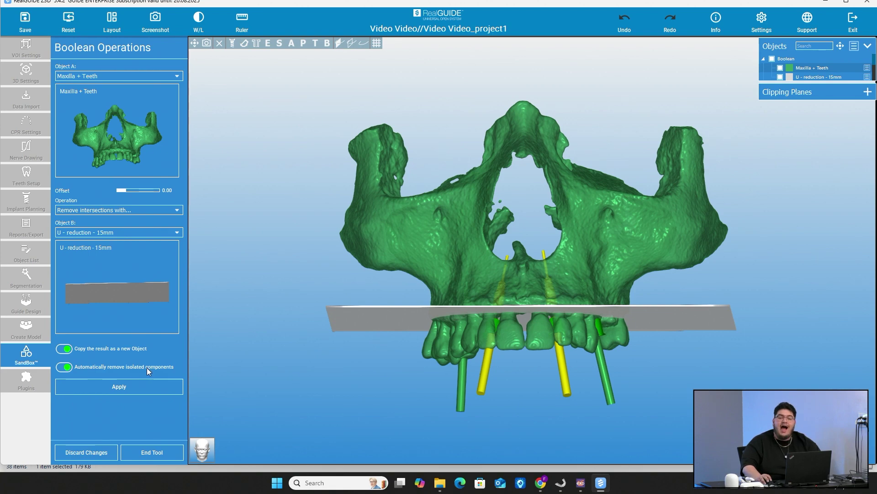
left_click_drag(476, 268, 530, 122)
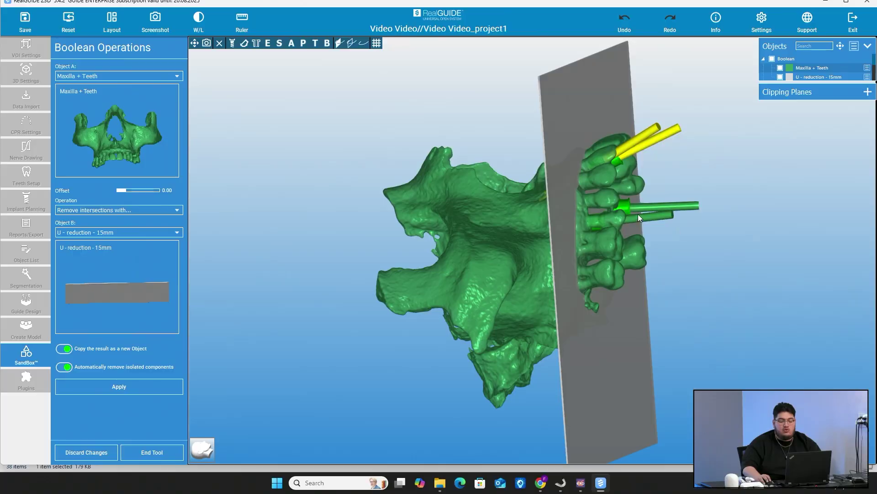
left_click_drag(638, 214, 673, 224)
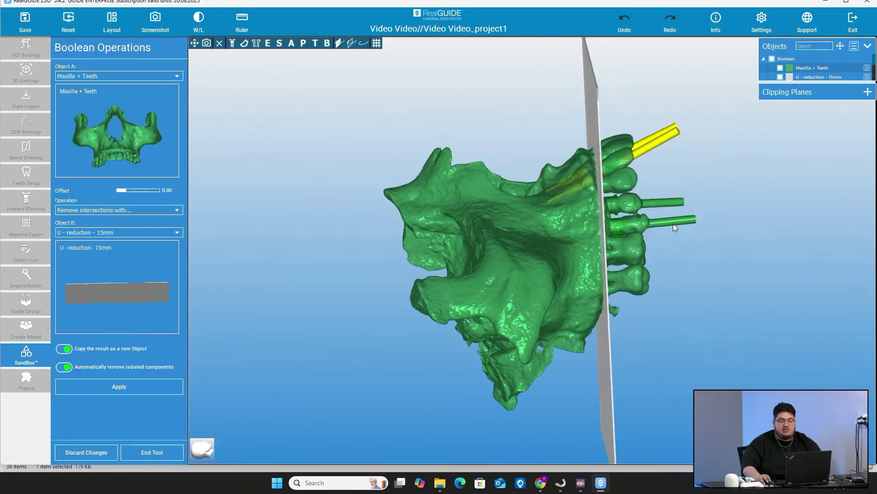
scroll(612, 235, "up", 3)
left_click_drag(612, 235, 536, 287)
left_click_drag(551, 324, 547, 174)
scroll(544, 177, "down", 3)
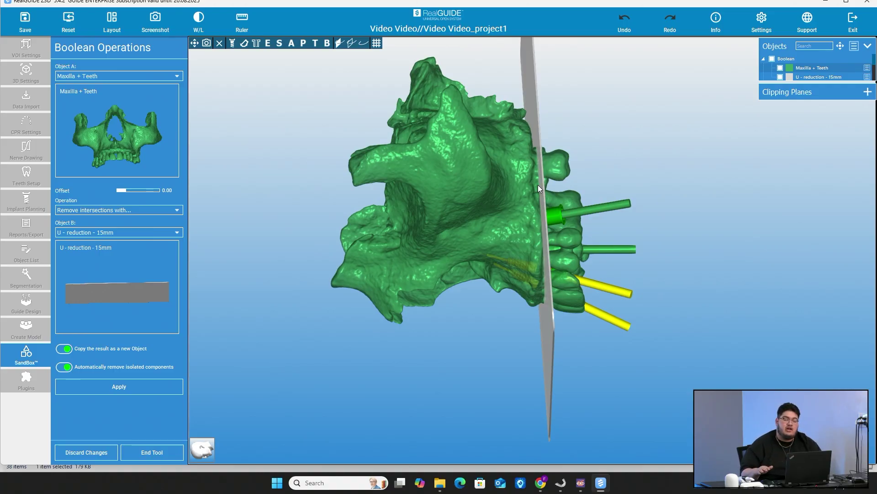
scroll(537, 185, "up", 5)
left_click_drag(494, 224, 500, 207)
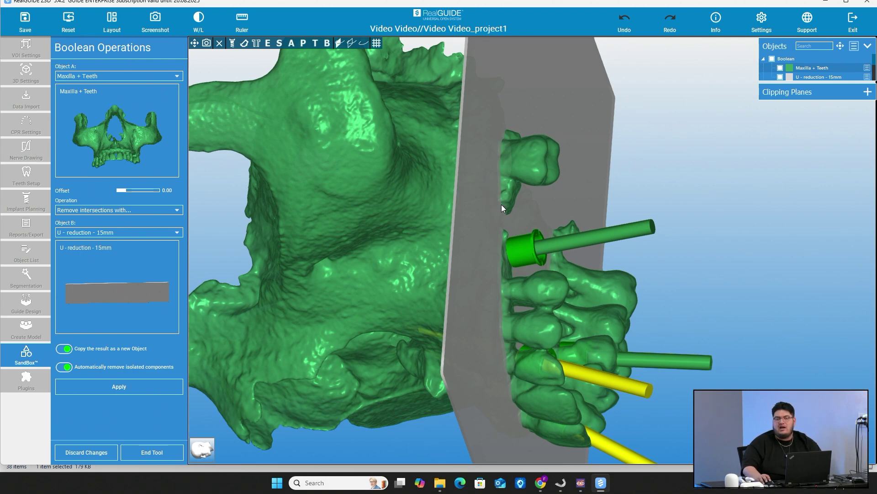
scroll(517, 206, "down", 2)
left_click_drag(530, 208, 545, 204)
scroll(539, 220, "down", 3)
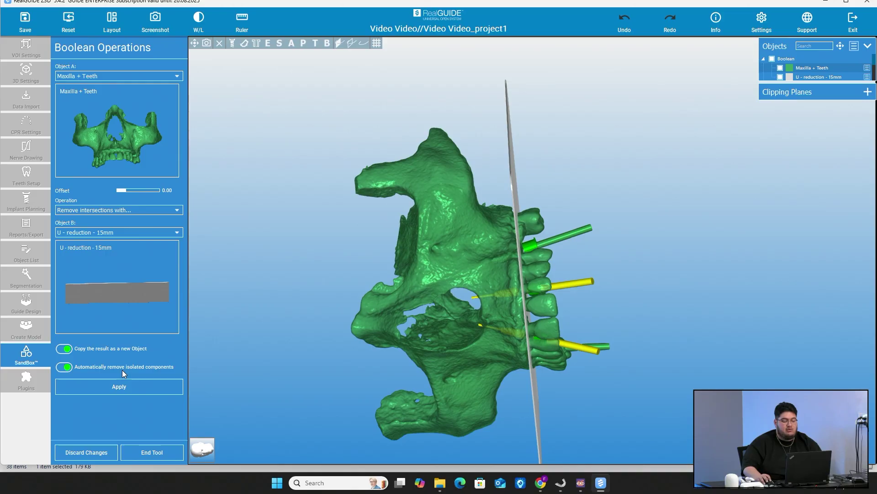
left_click_drag(498, 292, 336, 221)
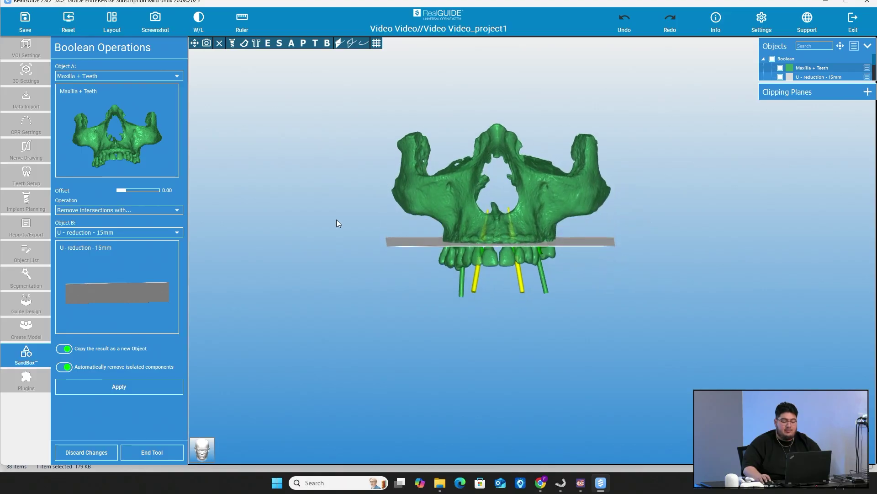
Step: Apply the Boolean as a new object to remove the teeth below the plane, check the cut surface, and end the tool
left_click(83, 390)
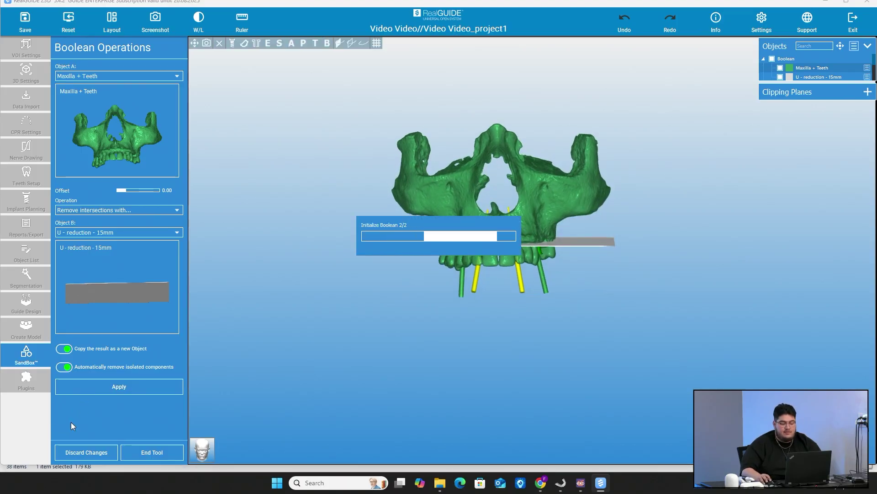
left_click_drag(504, 330, 499, 220)
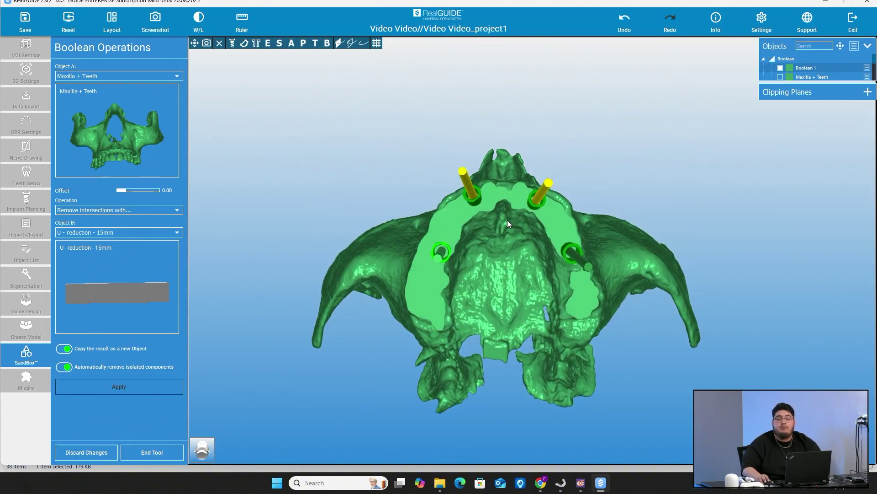
left_click_drag(512, 231, 500, 213)
scroll(502, 196, "up", 3)
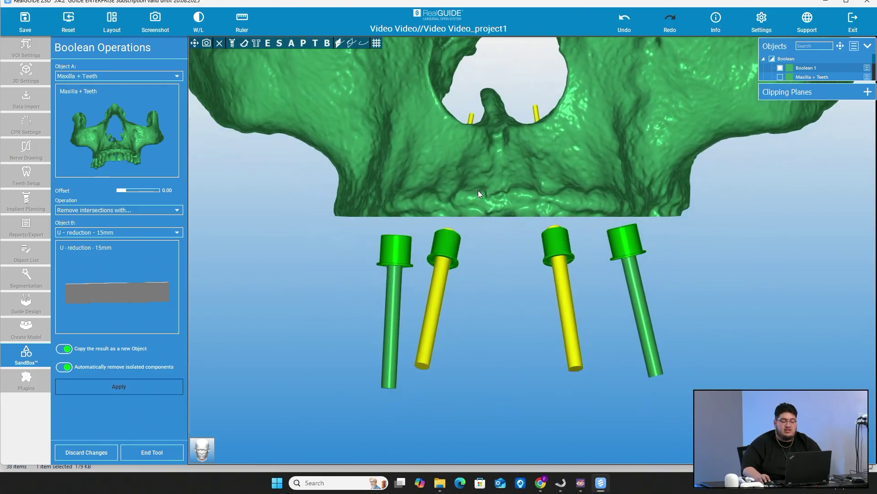
scroll(480, 192, "down", 2)
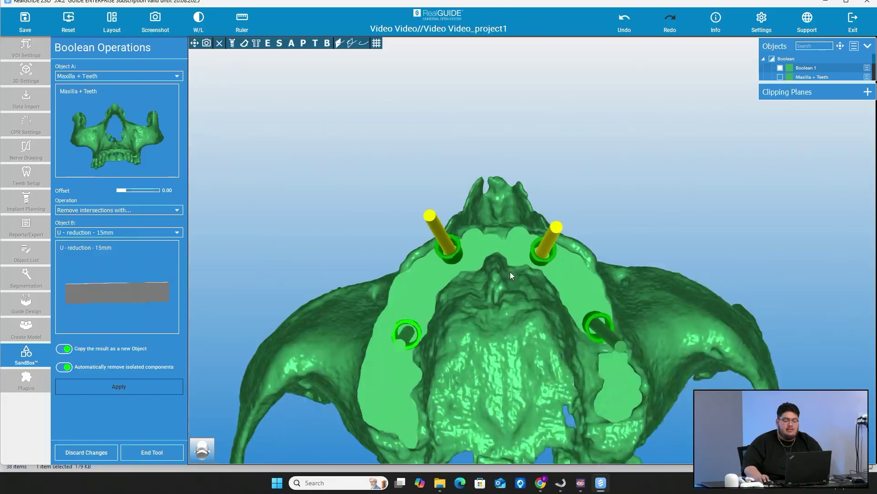
left_click_drag(510, 271, 447, 320)
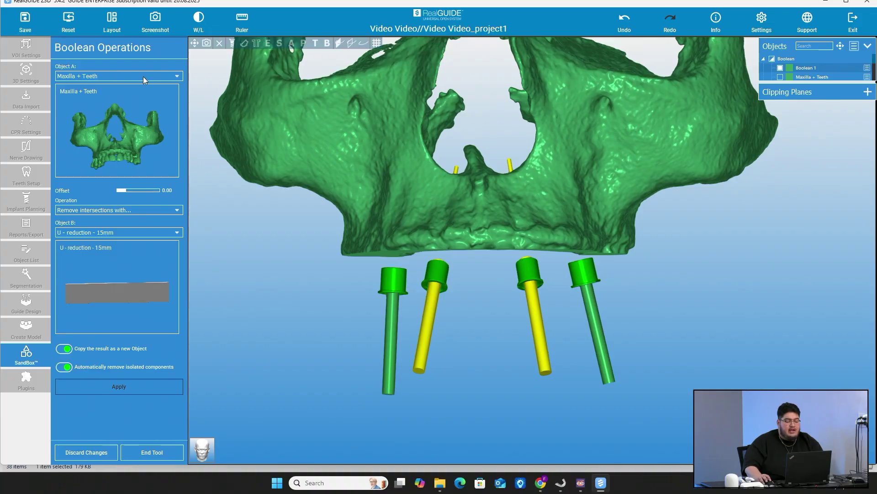
left_click(144, 76)
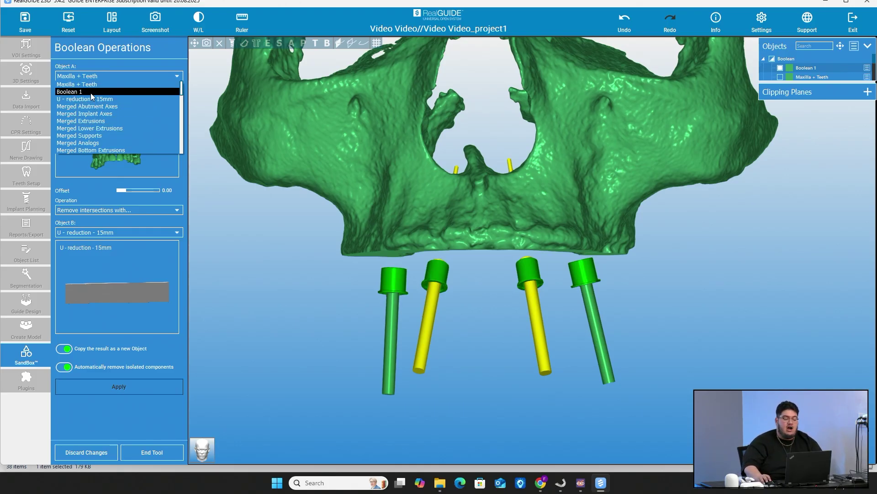
left_click(106, 74)
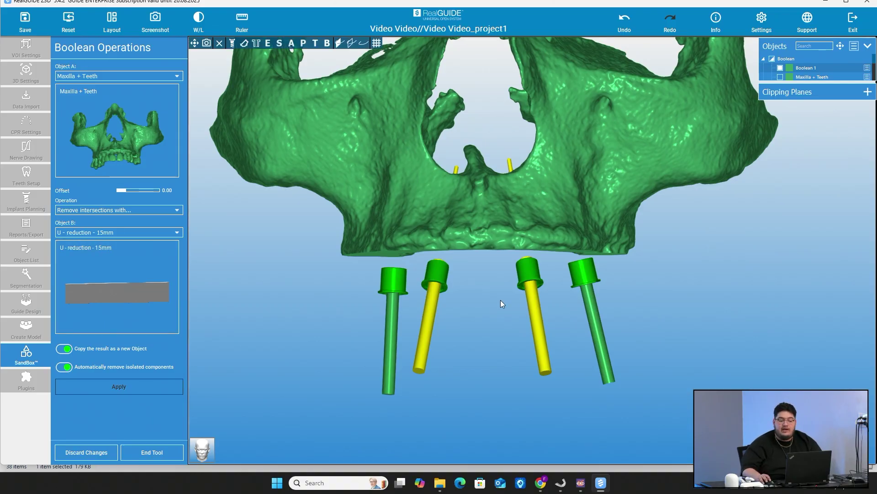
left_click_drag(464, 312, 442, 120)
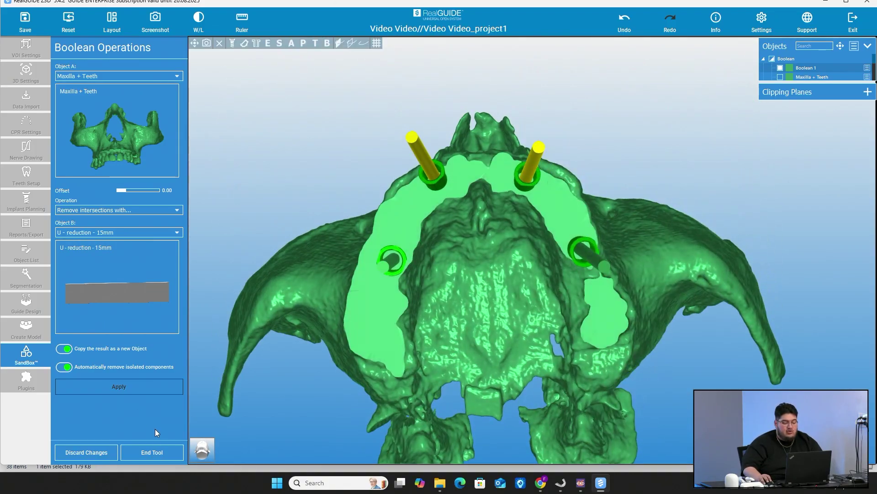
left_click(163, 450)
Step: Compare the original Maxilla + Teeth with Boolean 1 by switching their visibility, ending with only the reduced model shown
left_click_drag(631, 119, 526, 293)
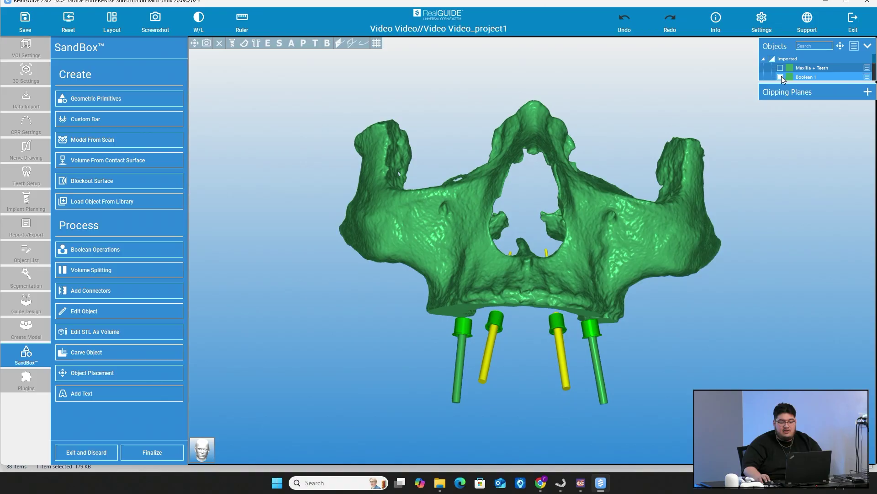
left_click(781, 76)
left_click(780, 68)
left_click_drag(571, 206, 558, 54)
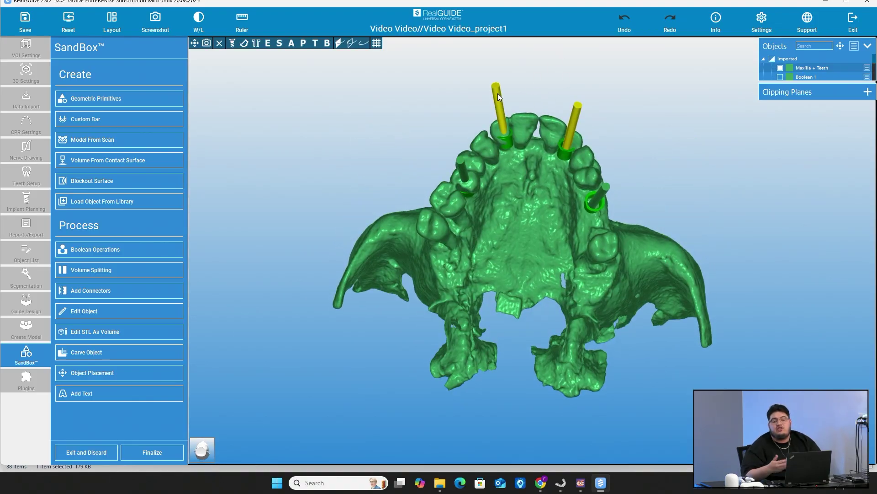
left_click(782, 67)
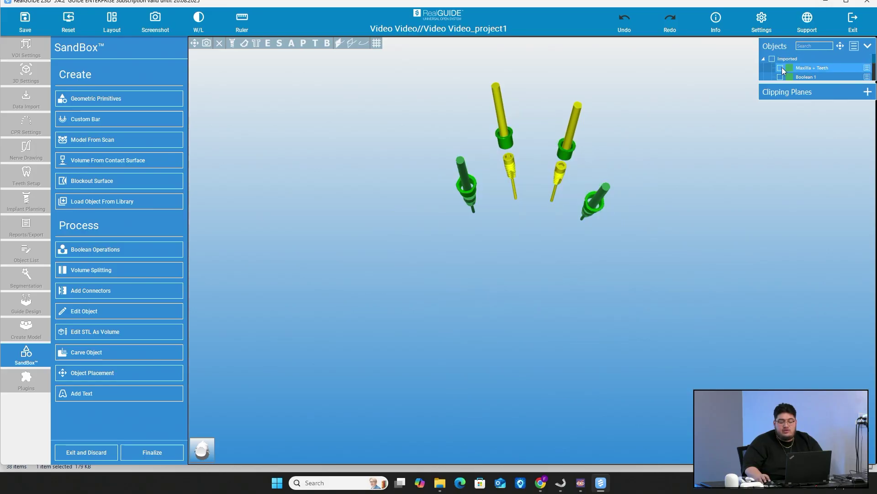
left_click(781, 77)
Step: Examine the reduced maxilla from the front and below to see how the implants relate to the flattened ridge
left_click_drag(385, 190, 447, 180)
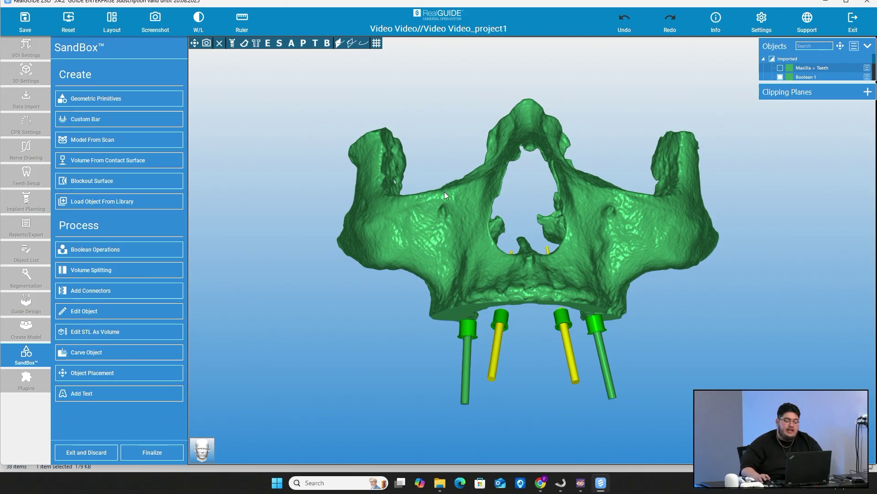
left_click_drag(519, 336, 497, 190)
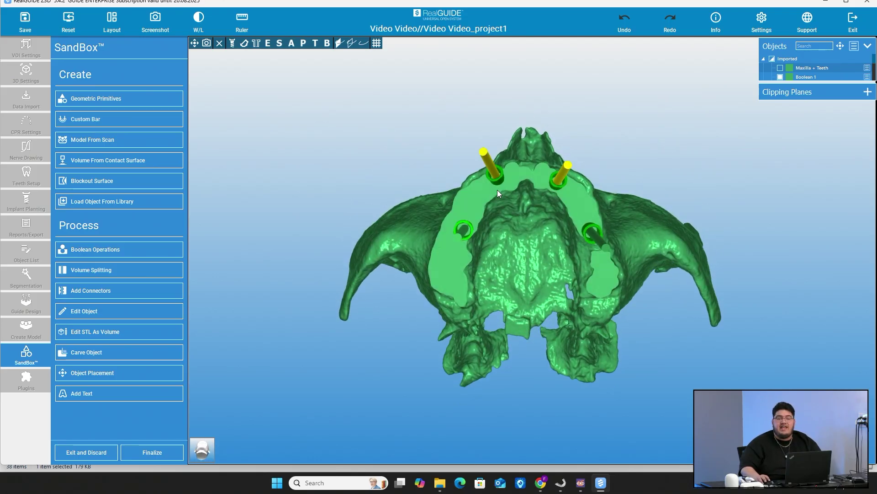
left_click_drag(531, 204, 528, 252)
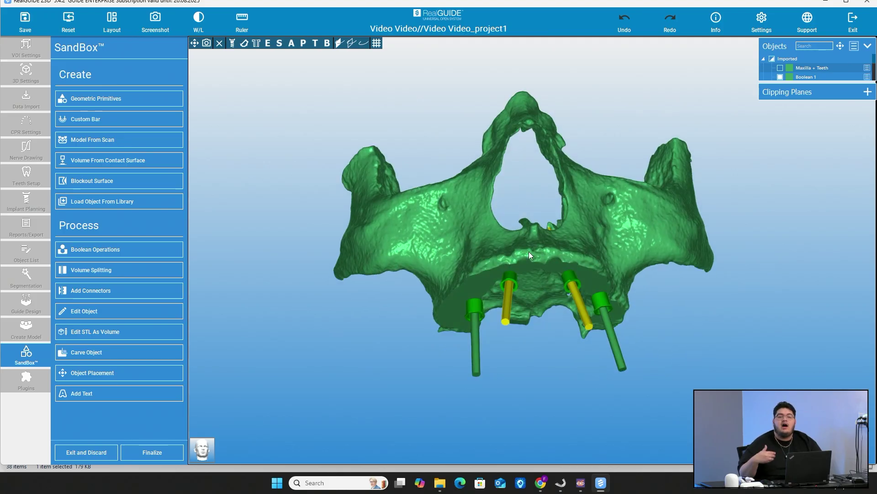
left_click_drag(528, 245, 501, 192)
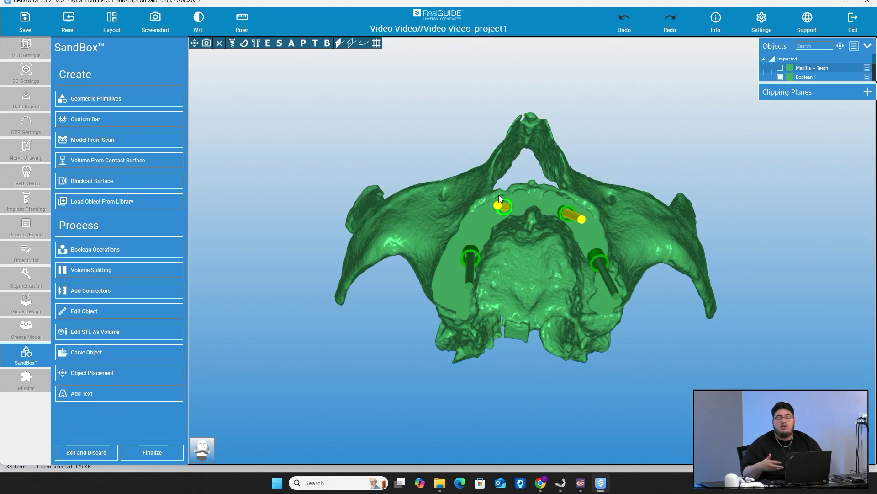
left_click_drag(516, 232, 525, 155)
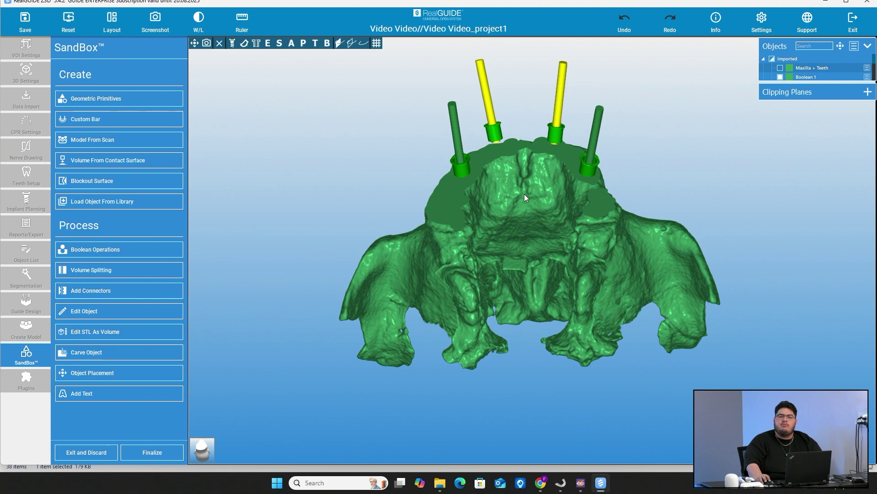
left_click_drag(524, 194, 549, 306)
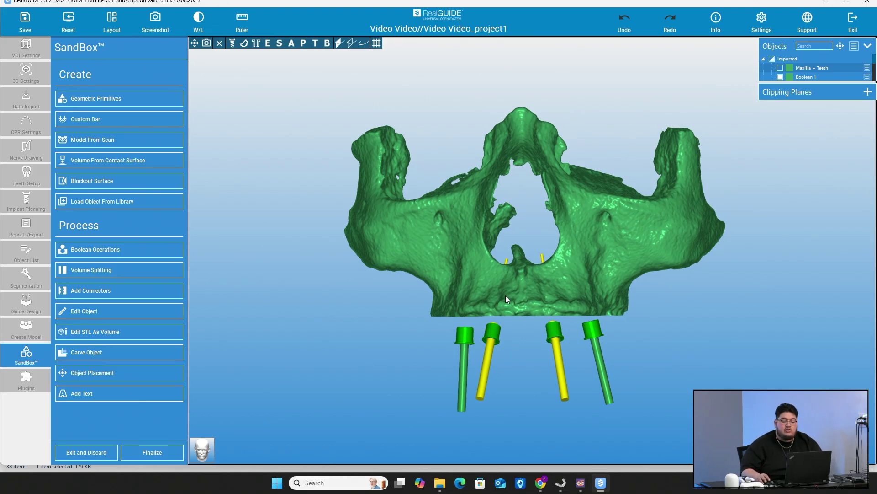
left_click_drag(531, 262, 481, 279)
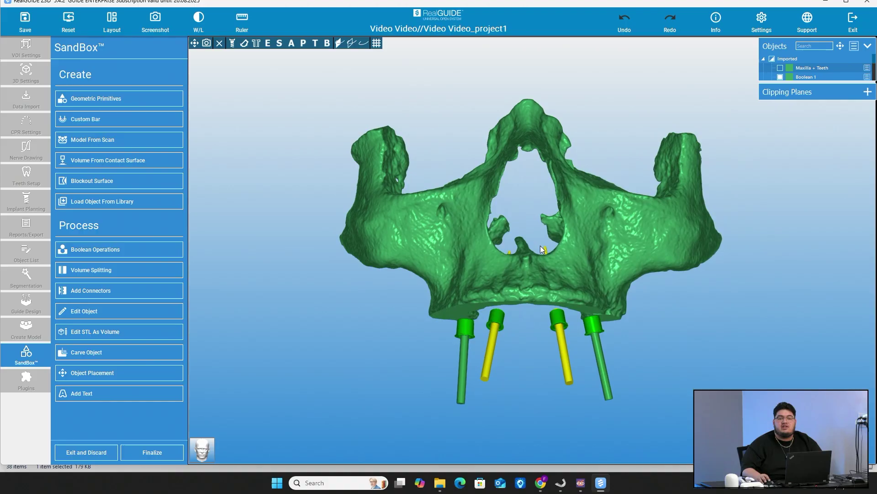